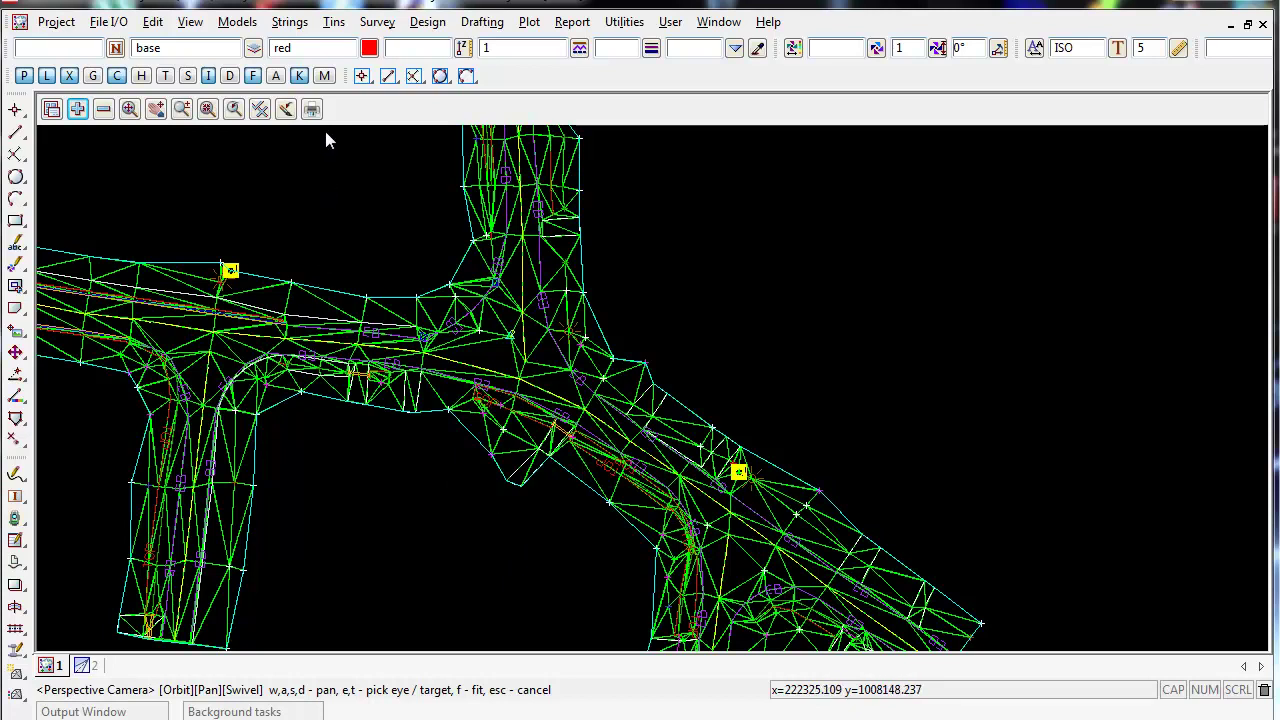
# Start Contour, Smooth and Label from the Tins > Contour menu.
pyautogui.click(333, 22)
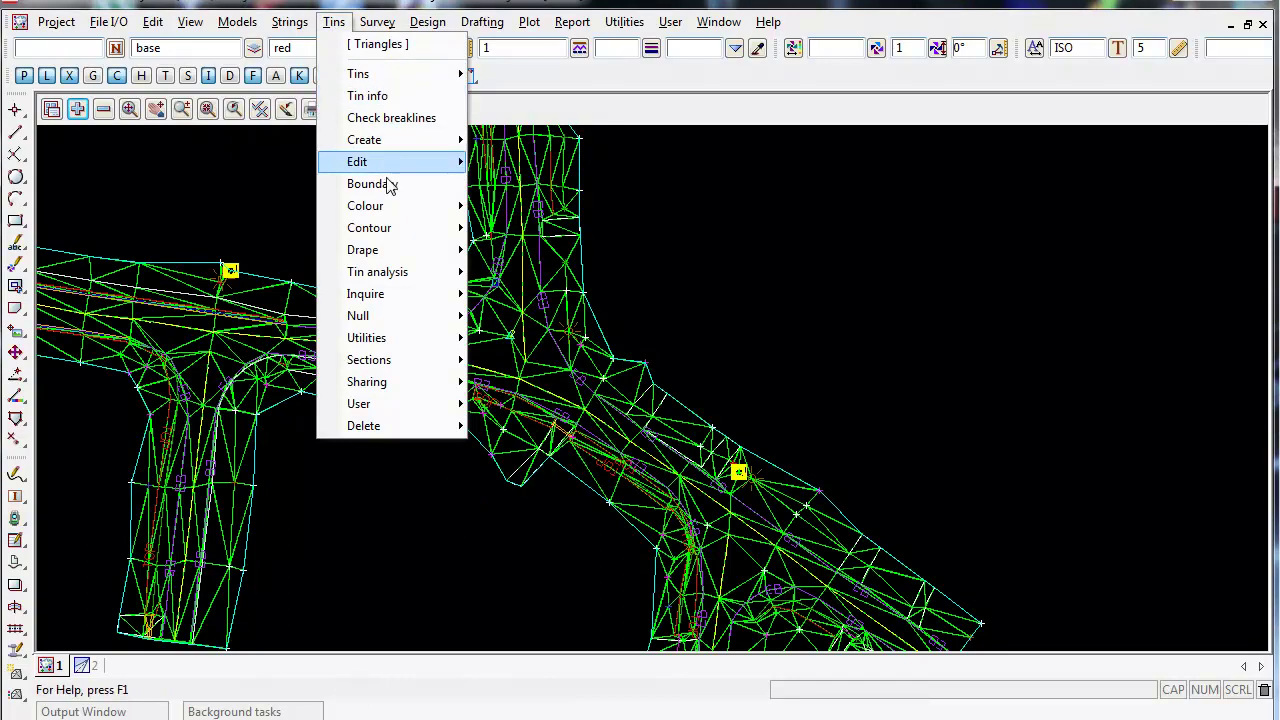
pyautogui.moveTo(383, 234)
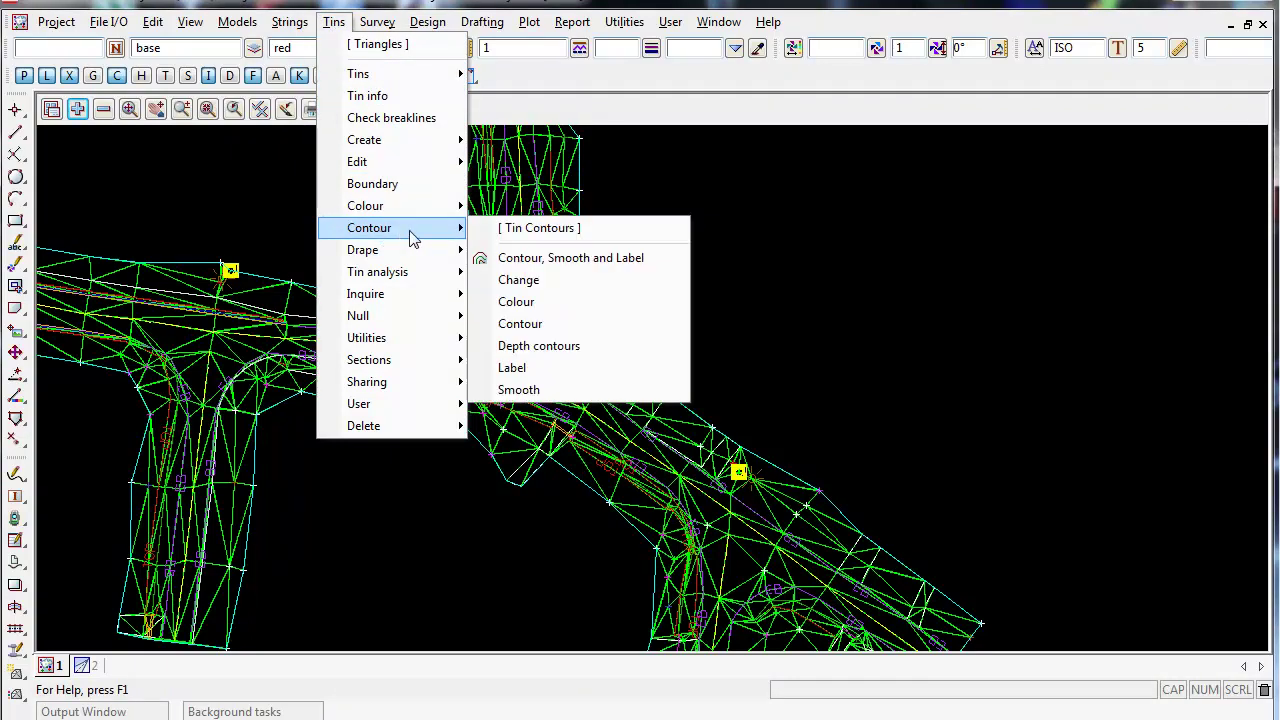
pyautogui.click(657, 257)
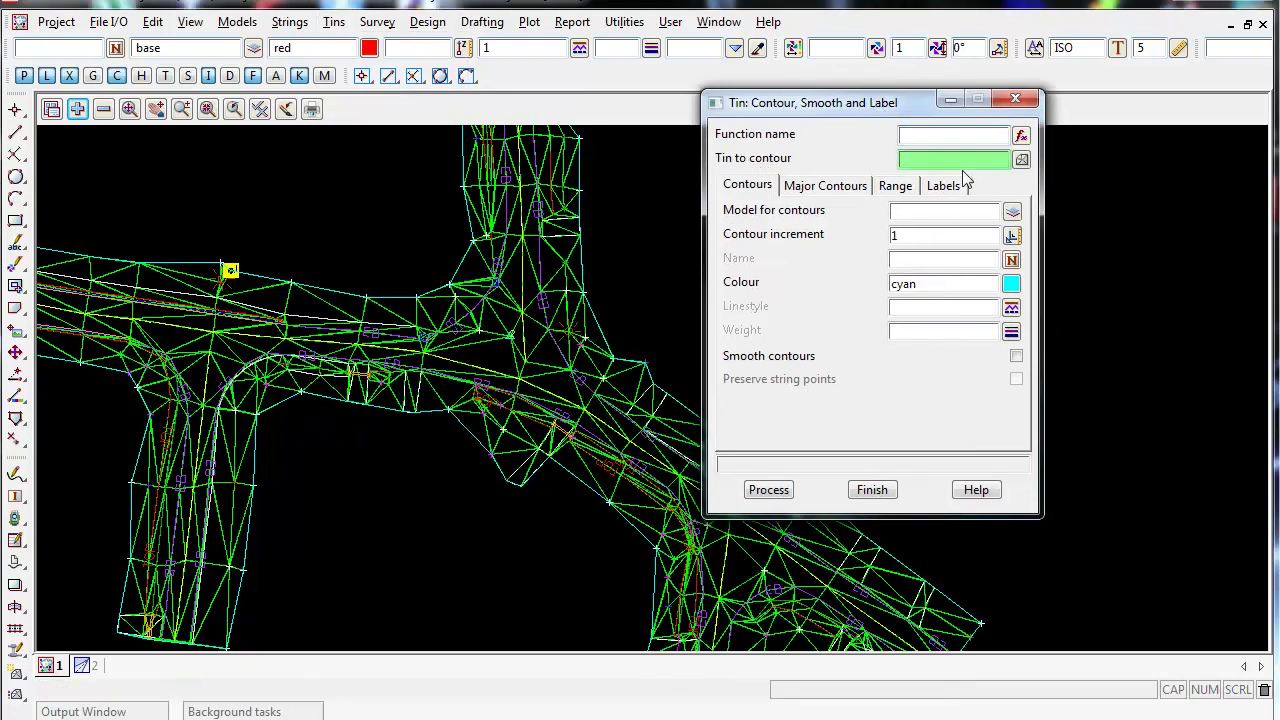
# Choose Survey as the tin to contour and copy its name.
pyautogui.click(1022, 162)
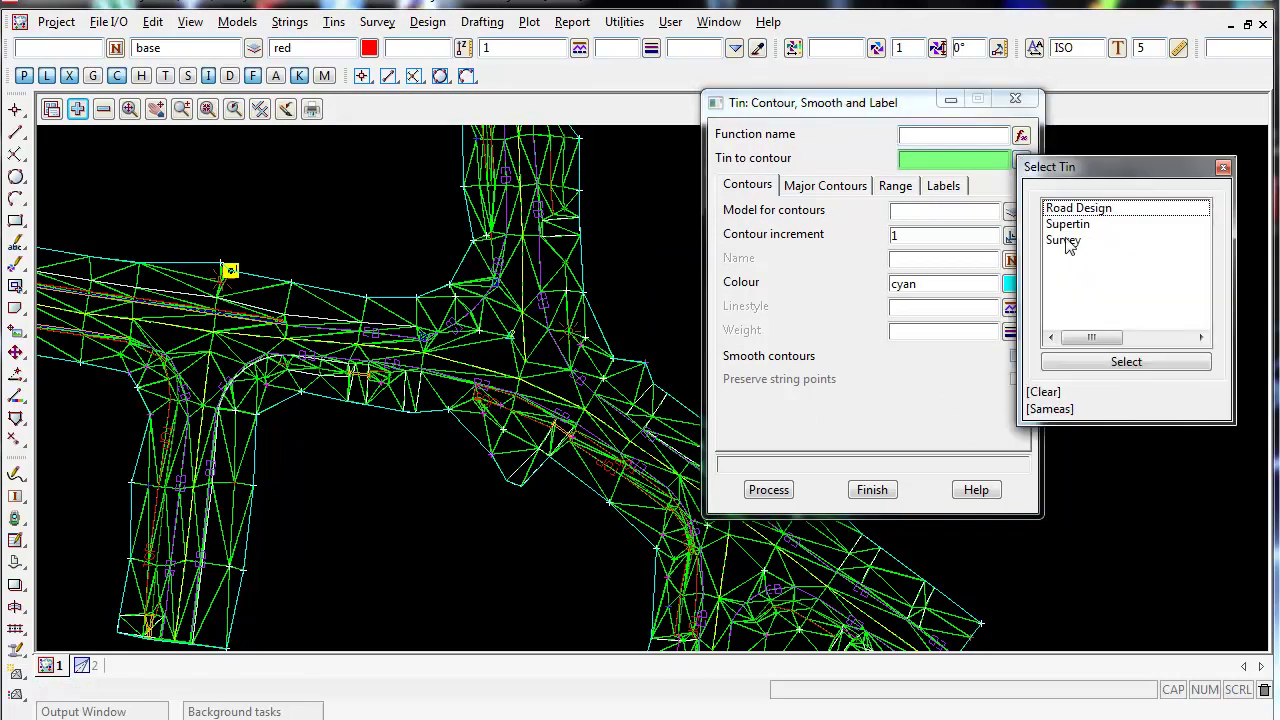
pyautogui.click(1066, 242)
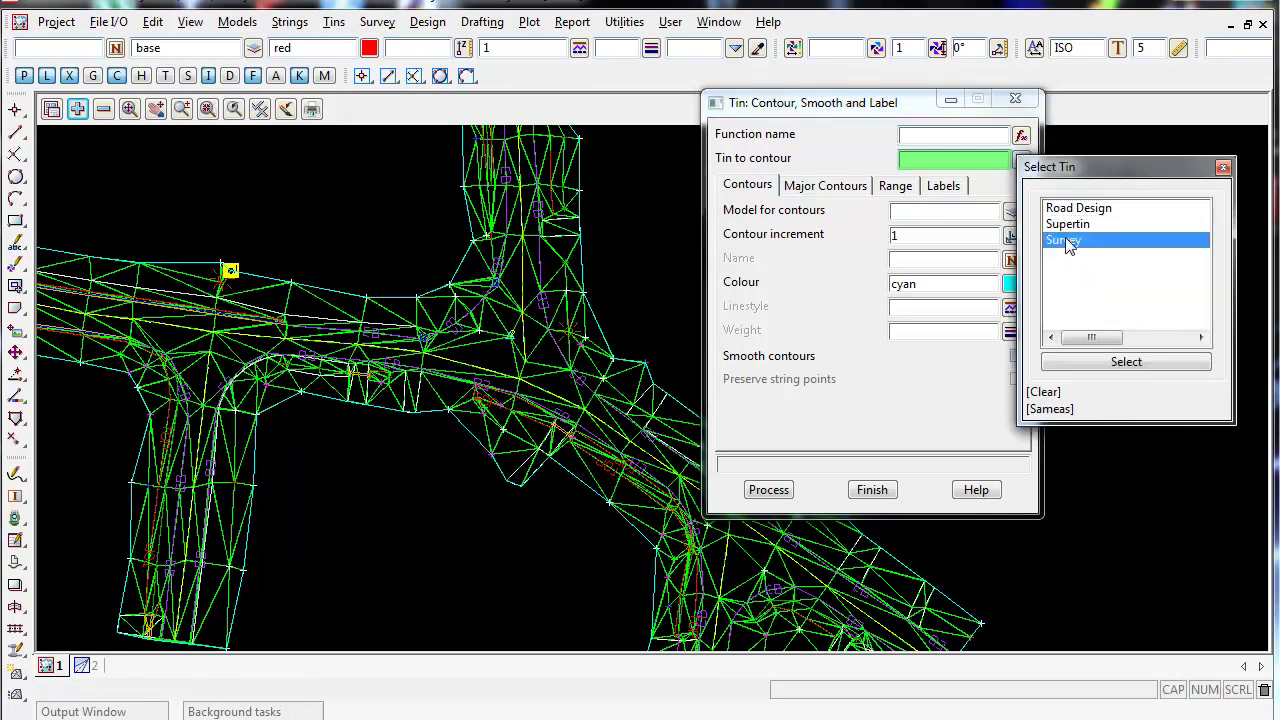
pyautogui.doubleClick(930, 161)
pyautogui.rightClick(935, 176)
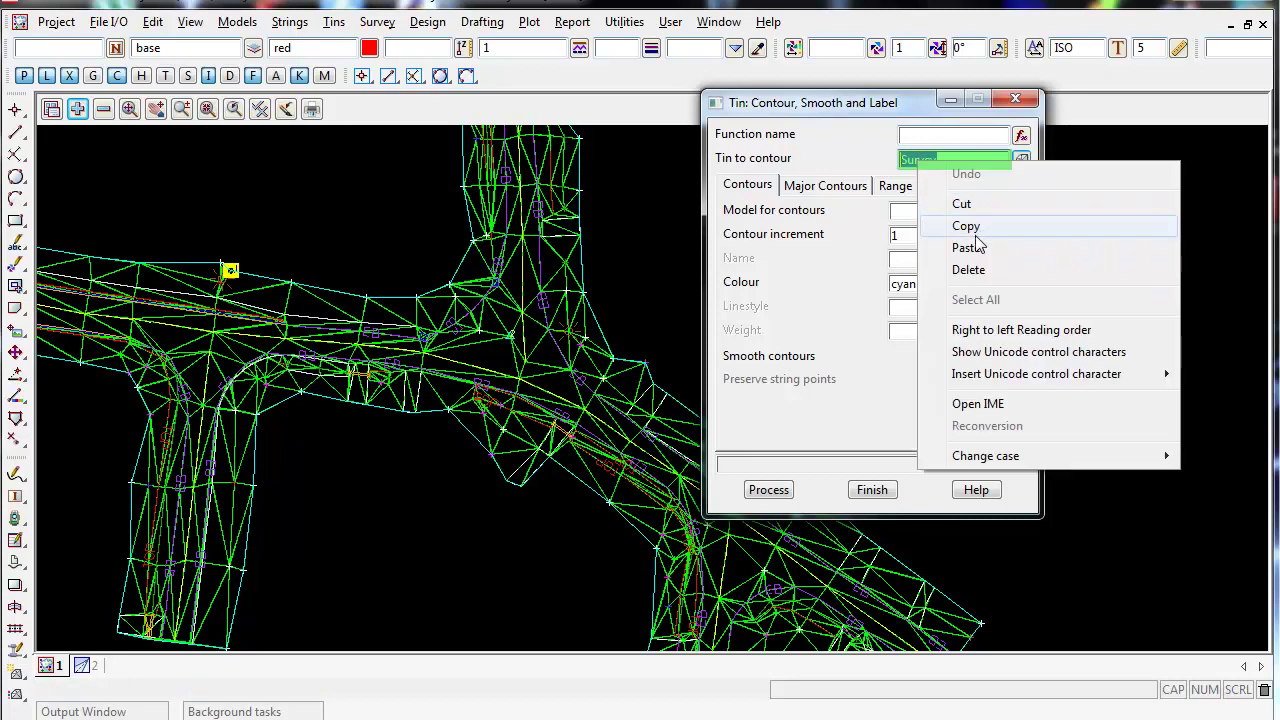
pyautogui.click(966, 226)
# Paste the name into Function name and edit it to 'tin Survey Contours'.
pyautogui.click(937, 138)
pyautogui.rightClick(936, 135)
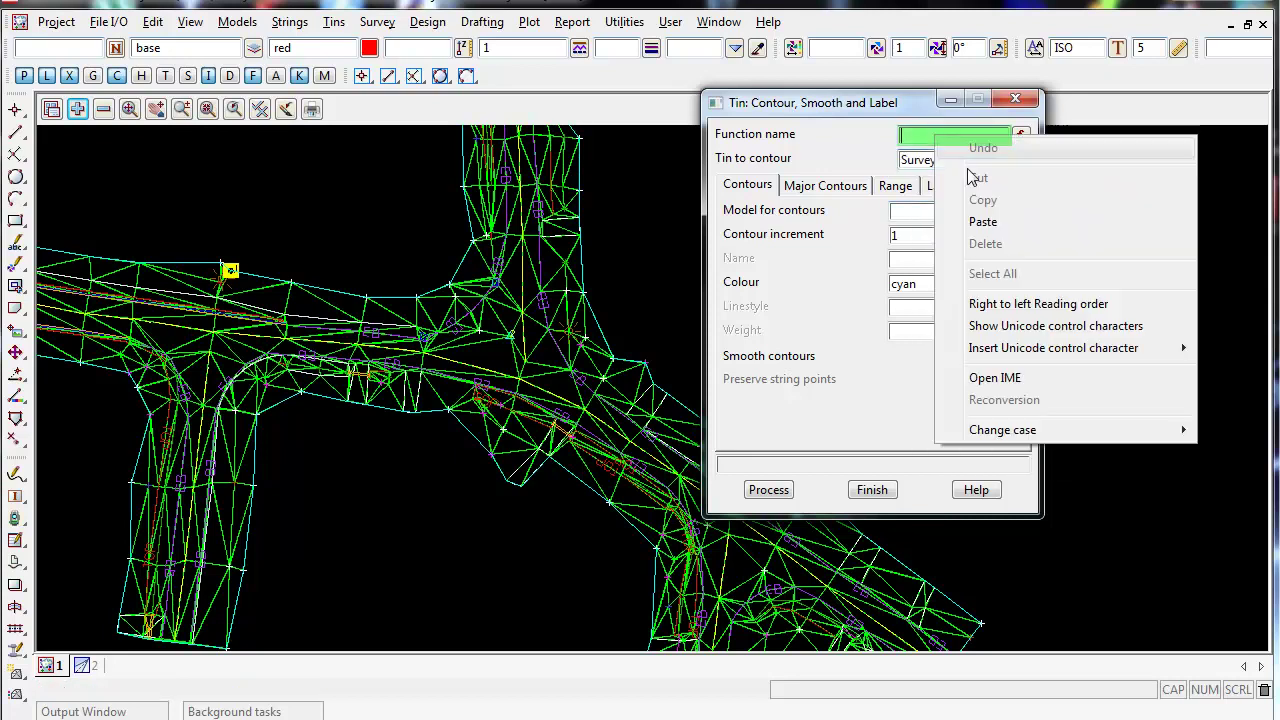
pyautogui.click(985, 218)
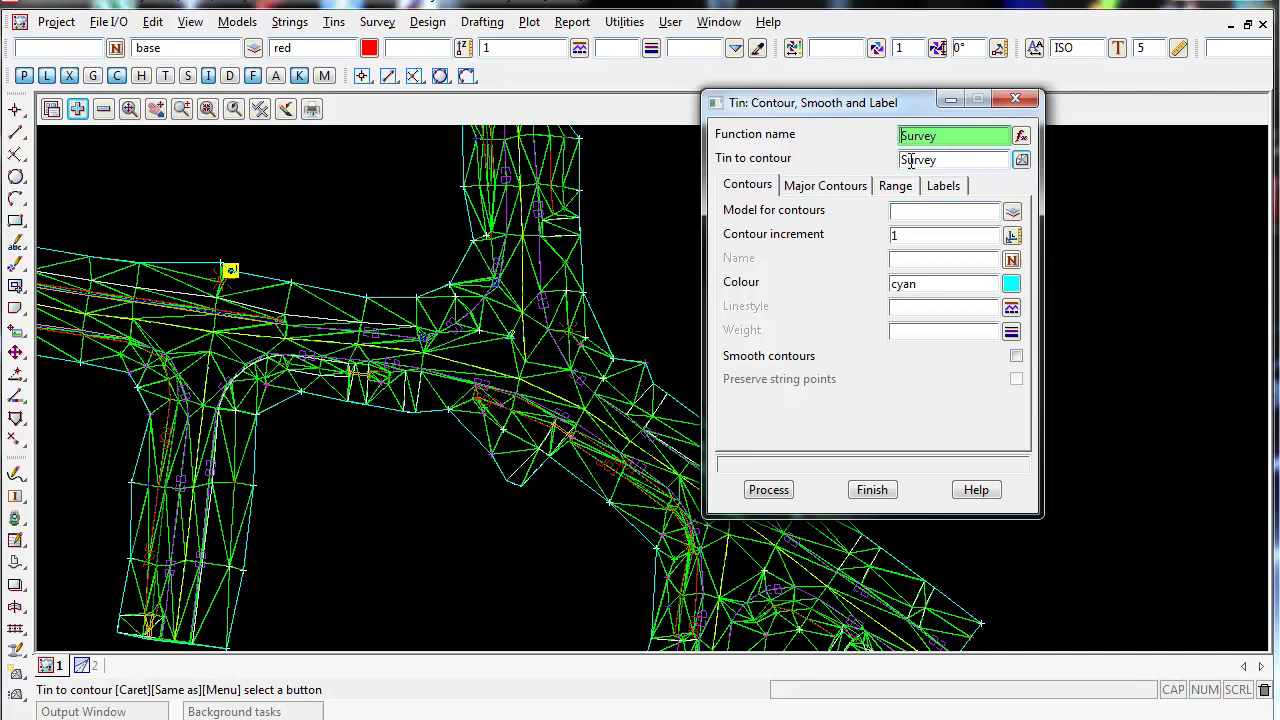
pyautogui.write('tin Survey')
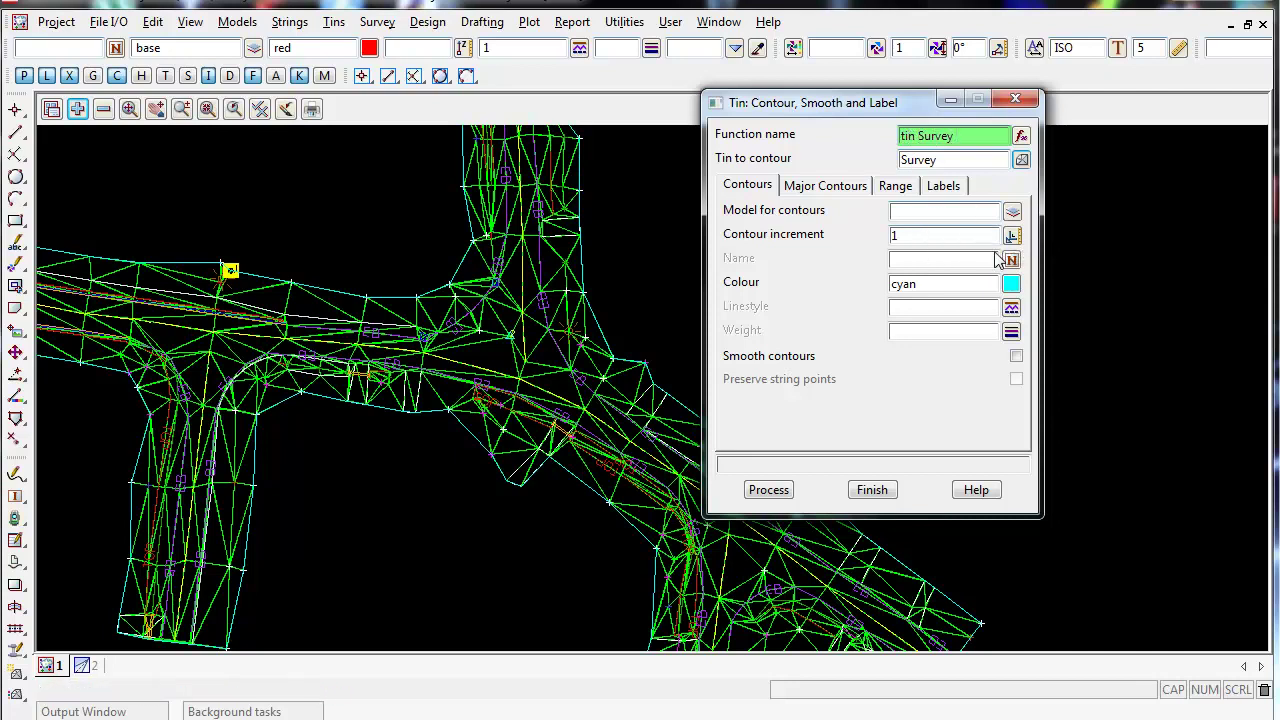
pyautogui.write(' Contours')
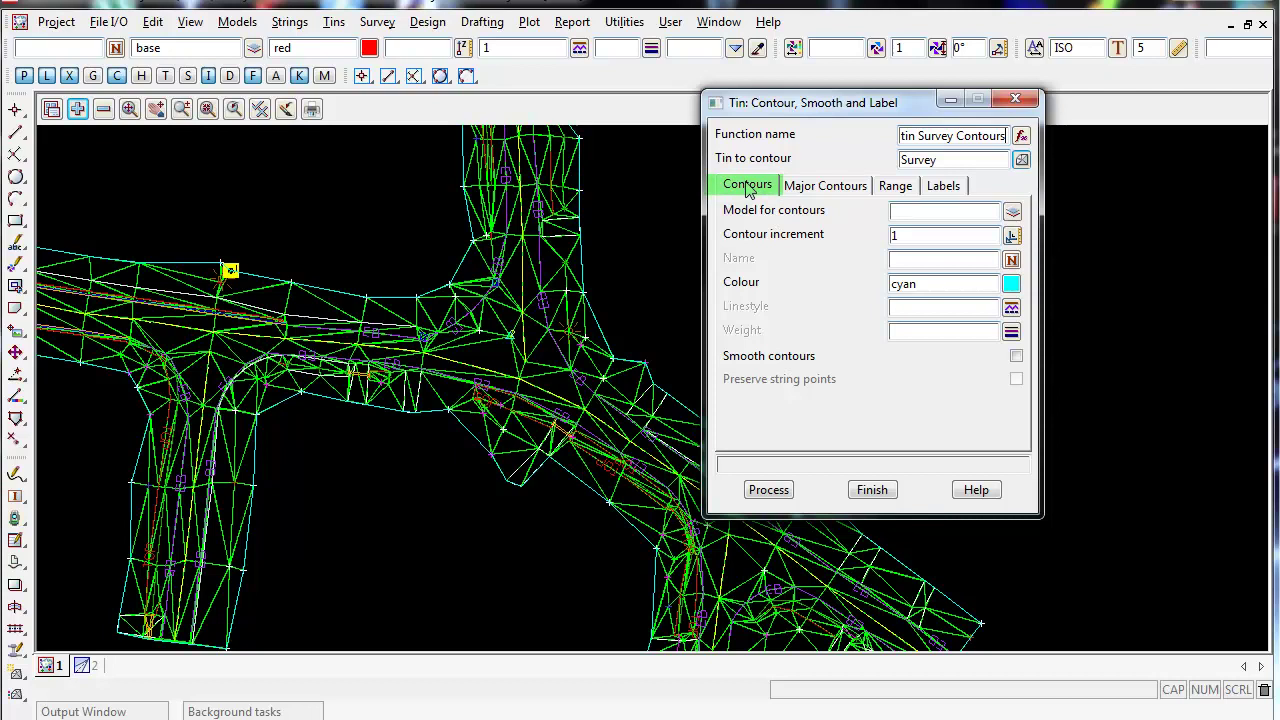
# Name the contour model 'tin Survey Minor Contours' and set the contour increment to 0.5.
pyautogui.click(816, 192)
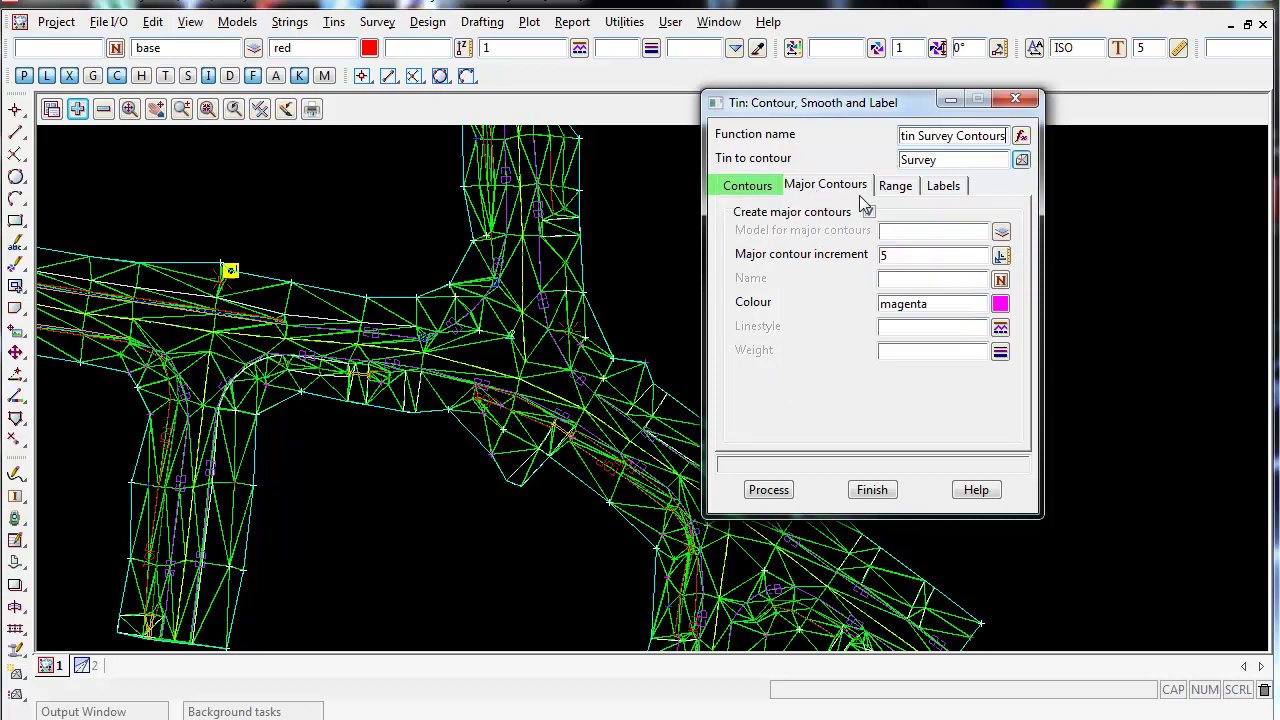
pyautogui.click(746, 190)
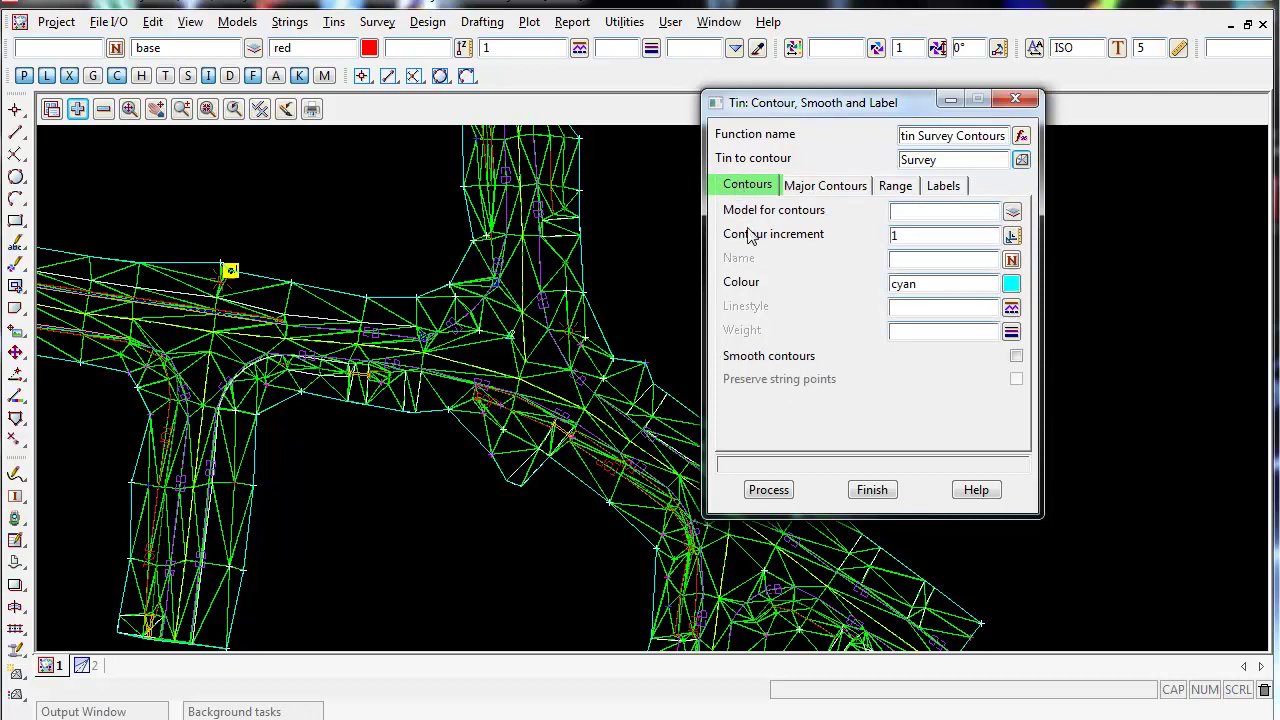
pyautogui.press('Tab')
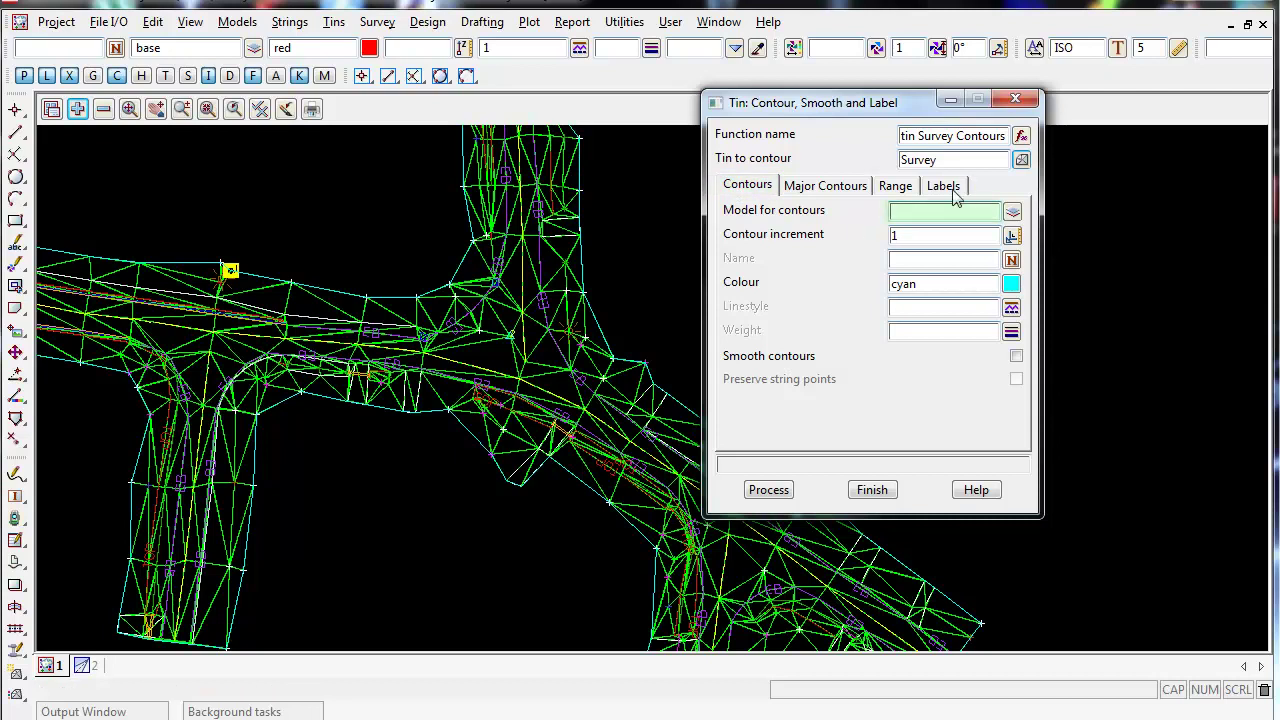
pyautogui.write('tin ')
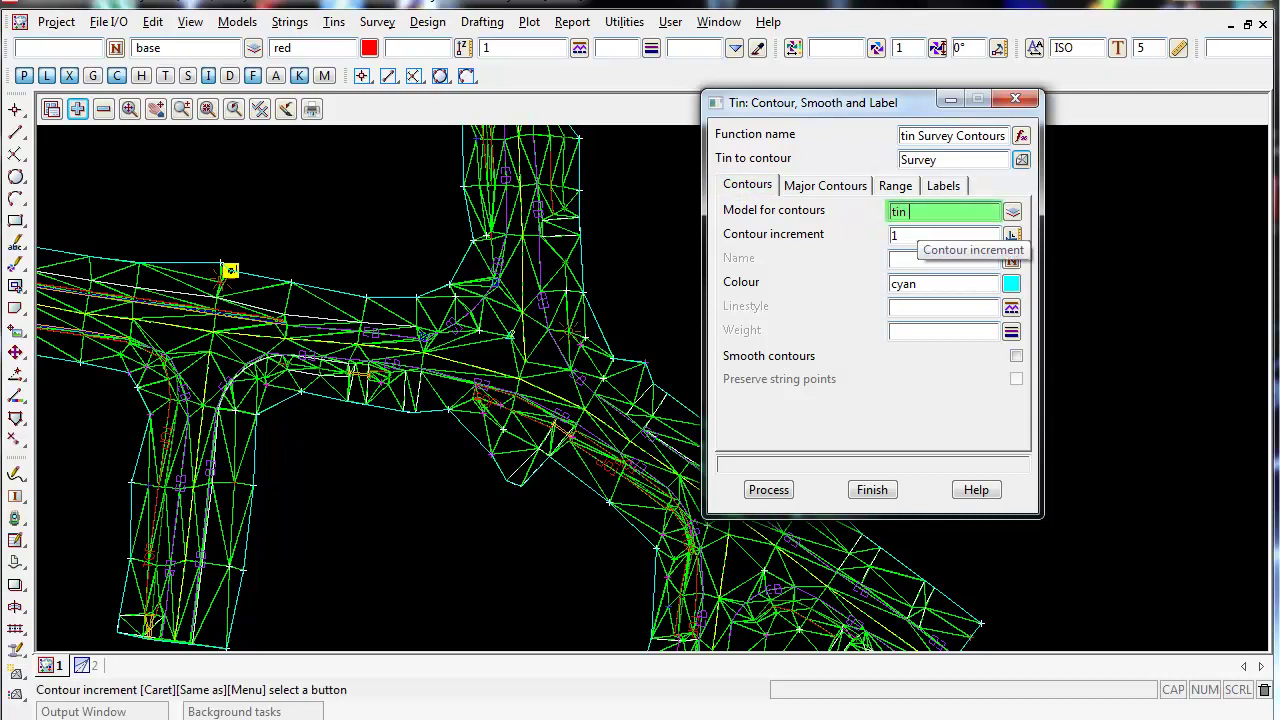
pyautogui.write('Survey M')
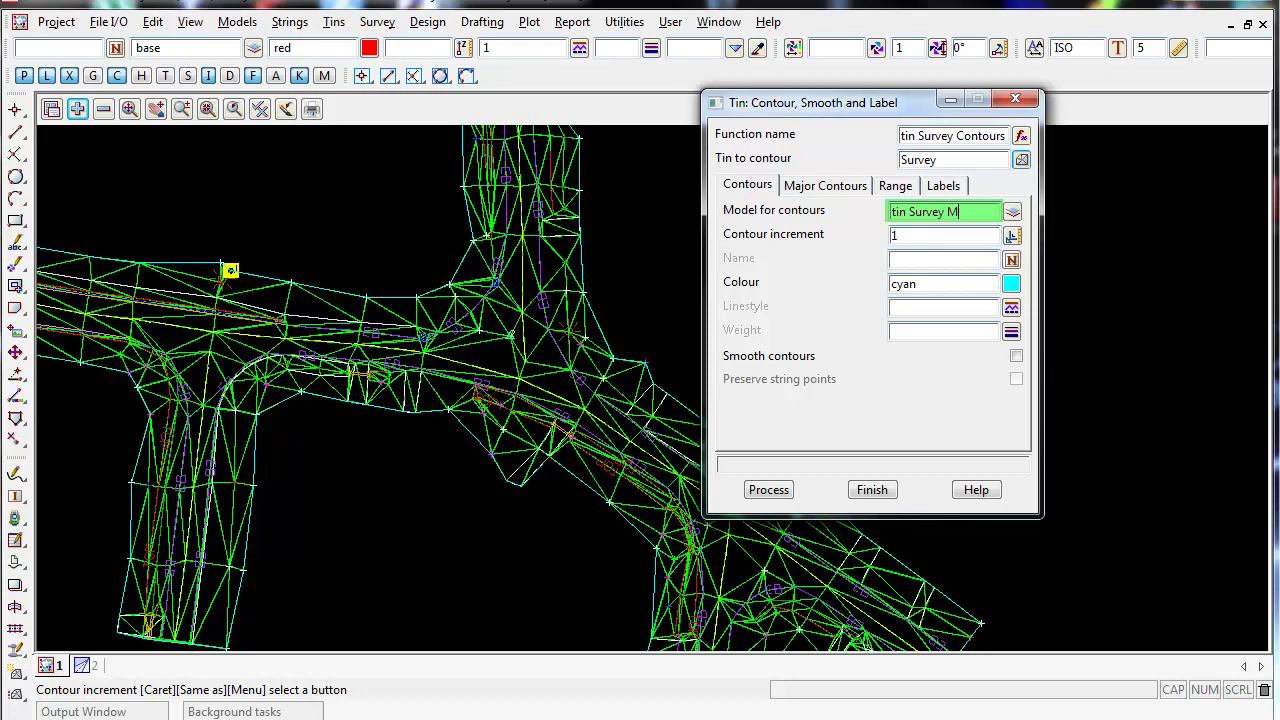
pyautogui.write('inor Contours')
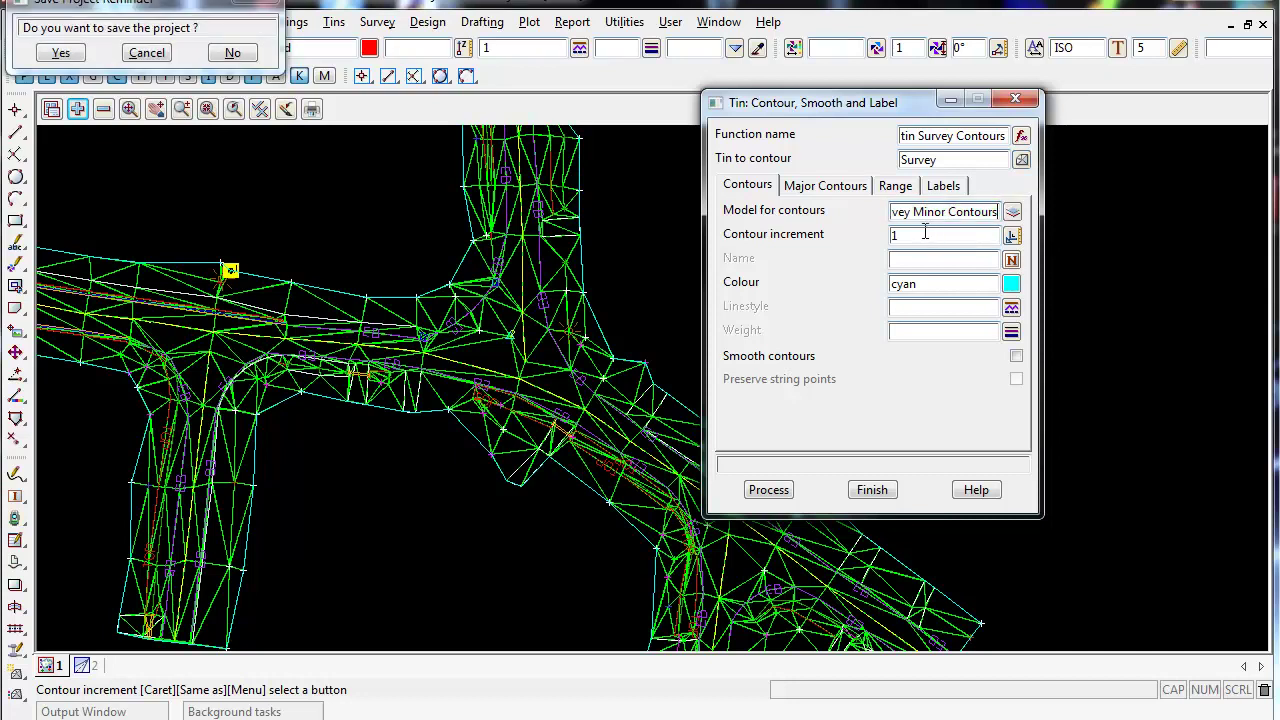
pyautogui.click(902, 234)
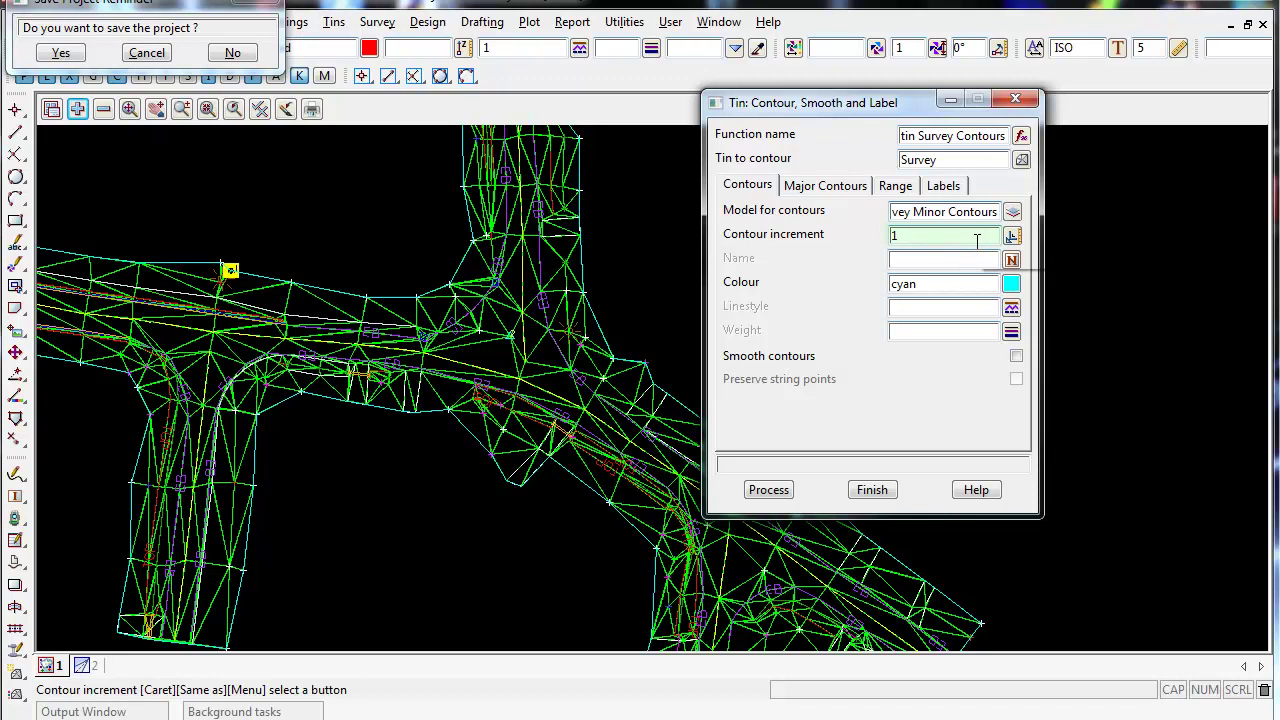
pyautogui.doubleClick(902, 234)
pyautogui.write('0.5')
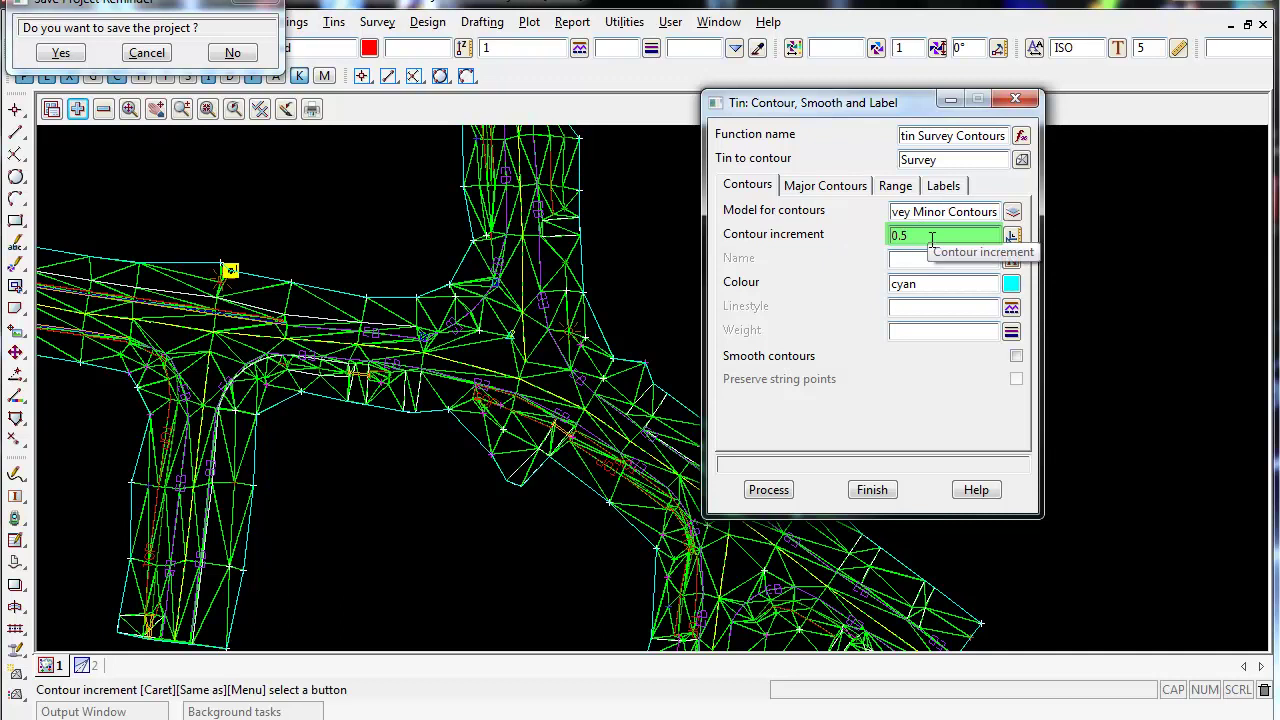
# Colour the minor contours blue, turn smoothing on and leave string points unpreserved.
pyautogui.click(940, 284)
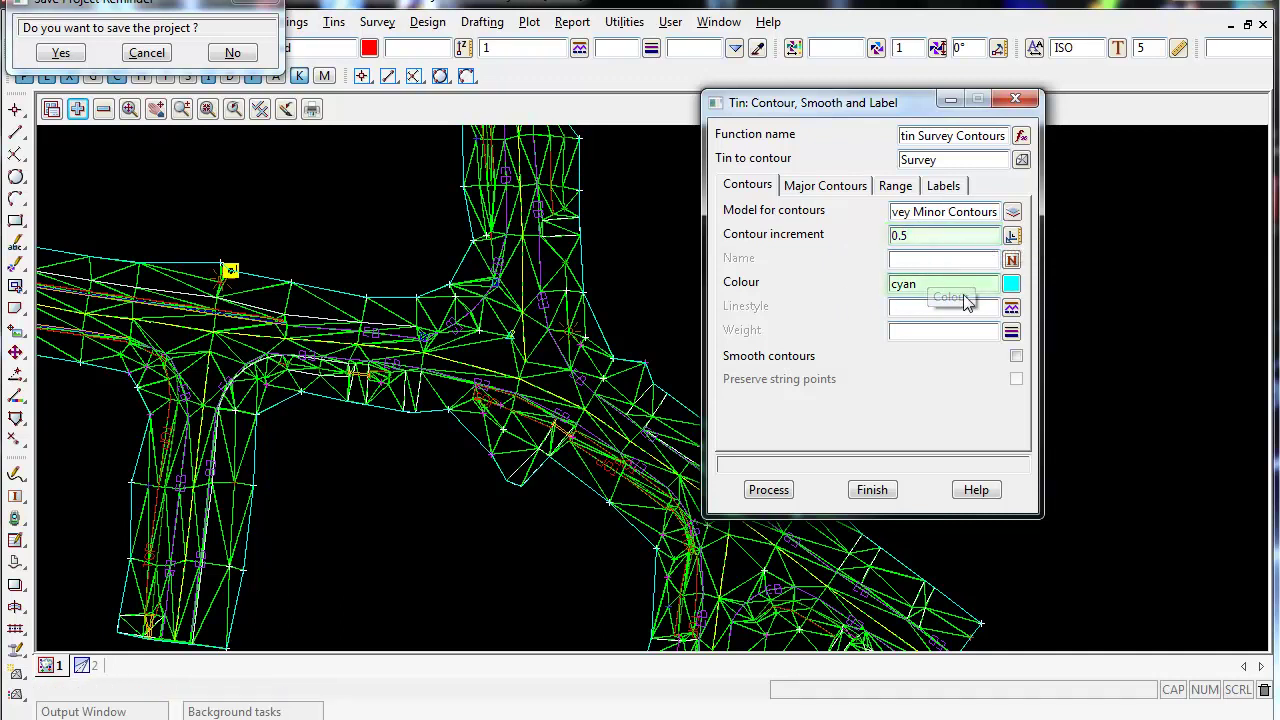
pyautogui.click(1011, 284)
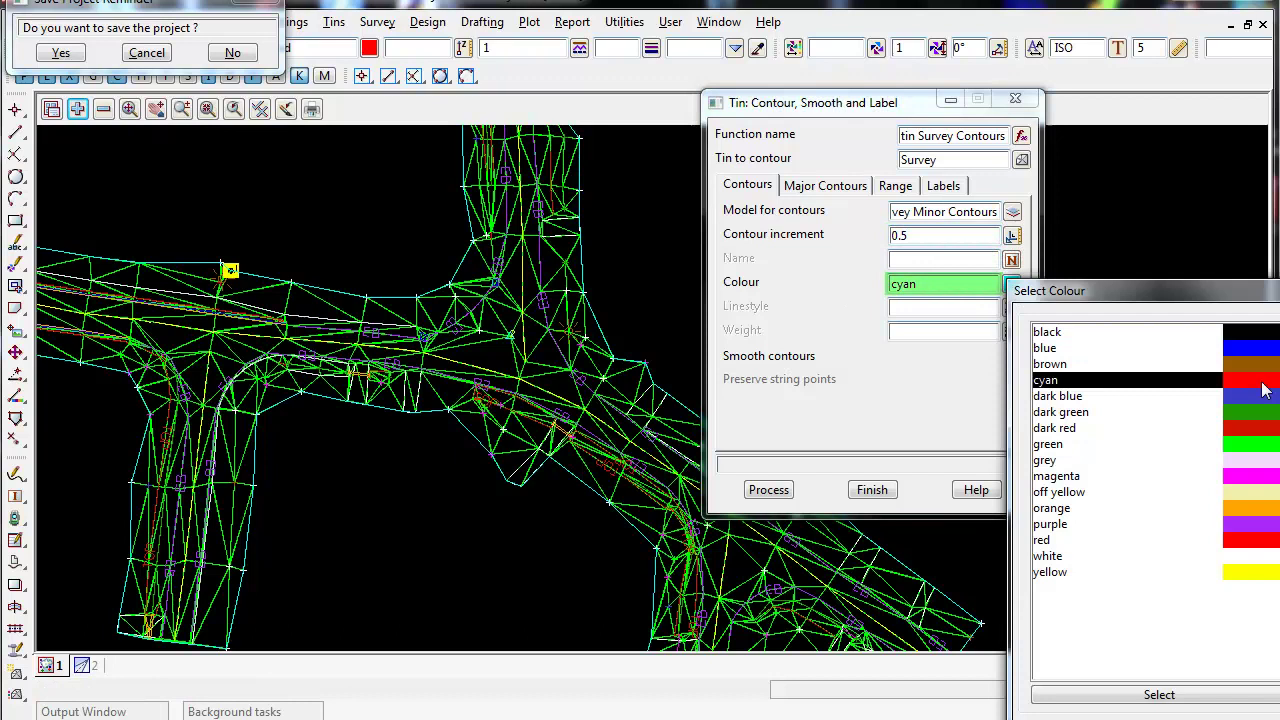
pyautogui.doubleClick(1262, 348)
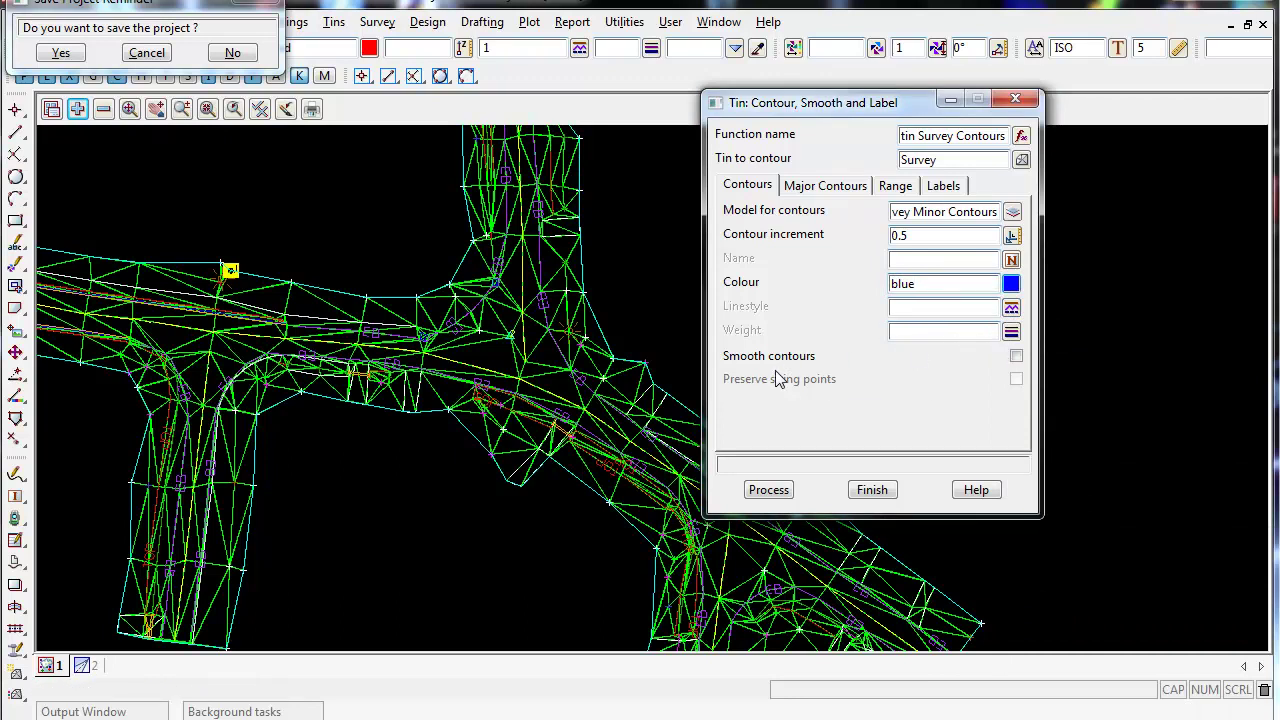
pyautogui.click(1015, 357)
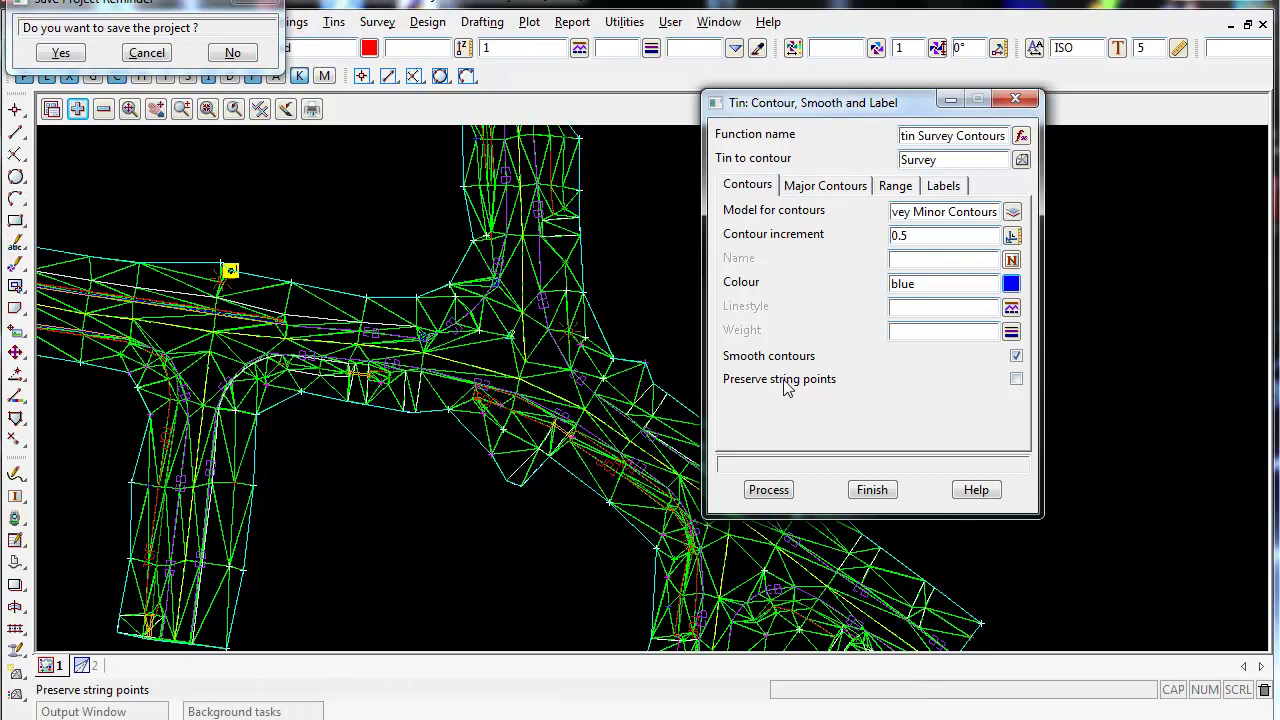
pyautogui.click(1016, 379)
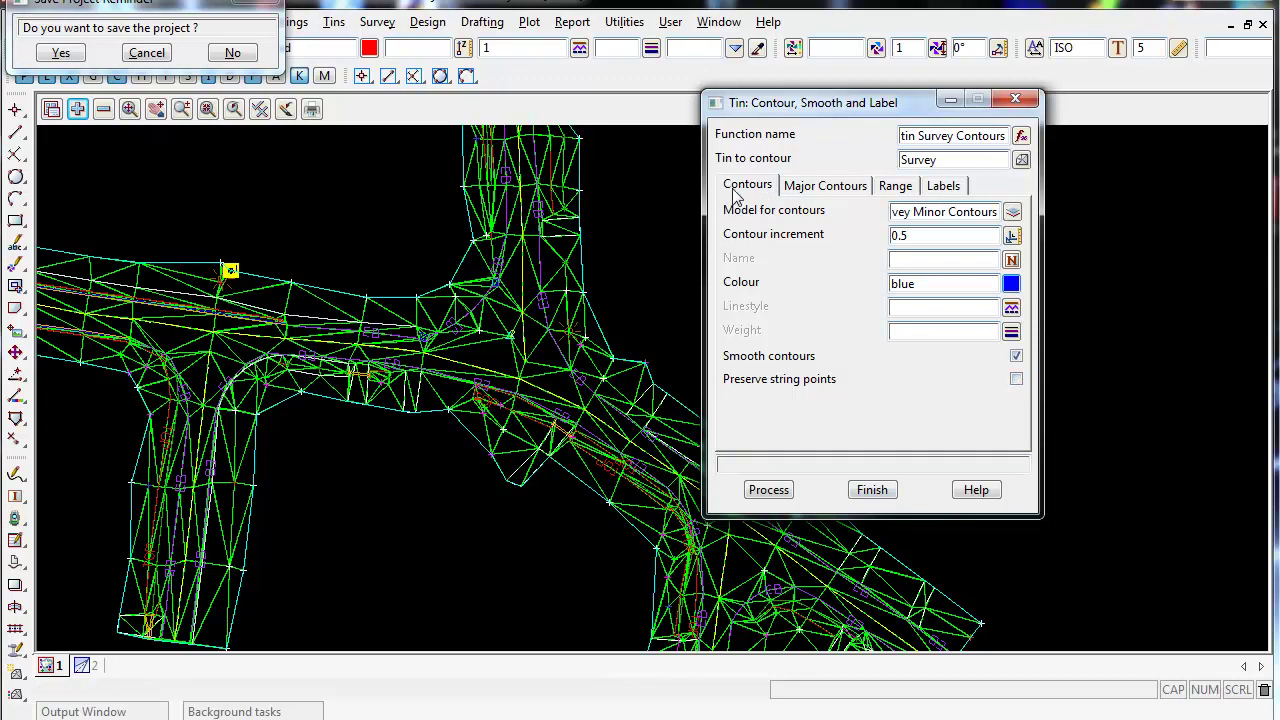
# Copy the 'tin Survey Minor Contours' model name from the Contours tab.
pyautogui.click(809, 194)
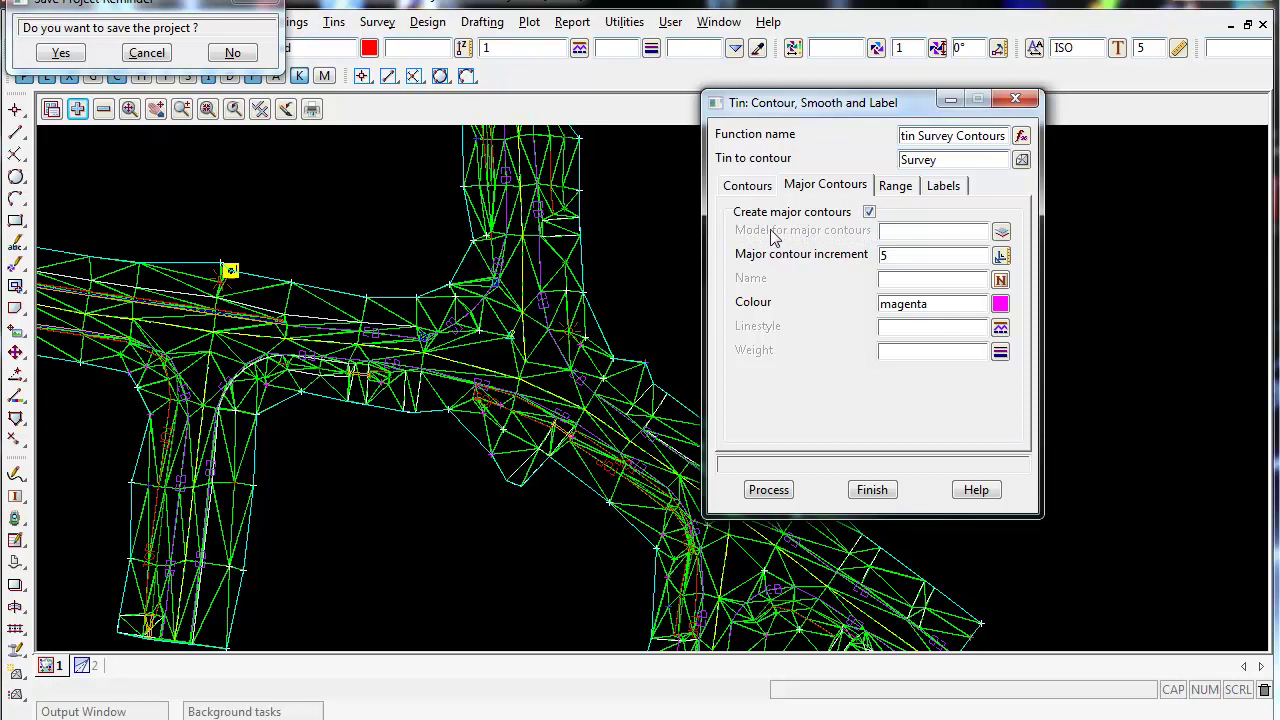
pyautogui.click(746, 188)
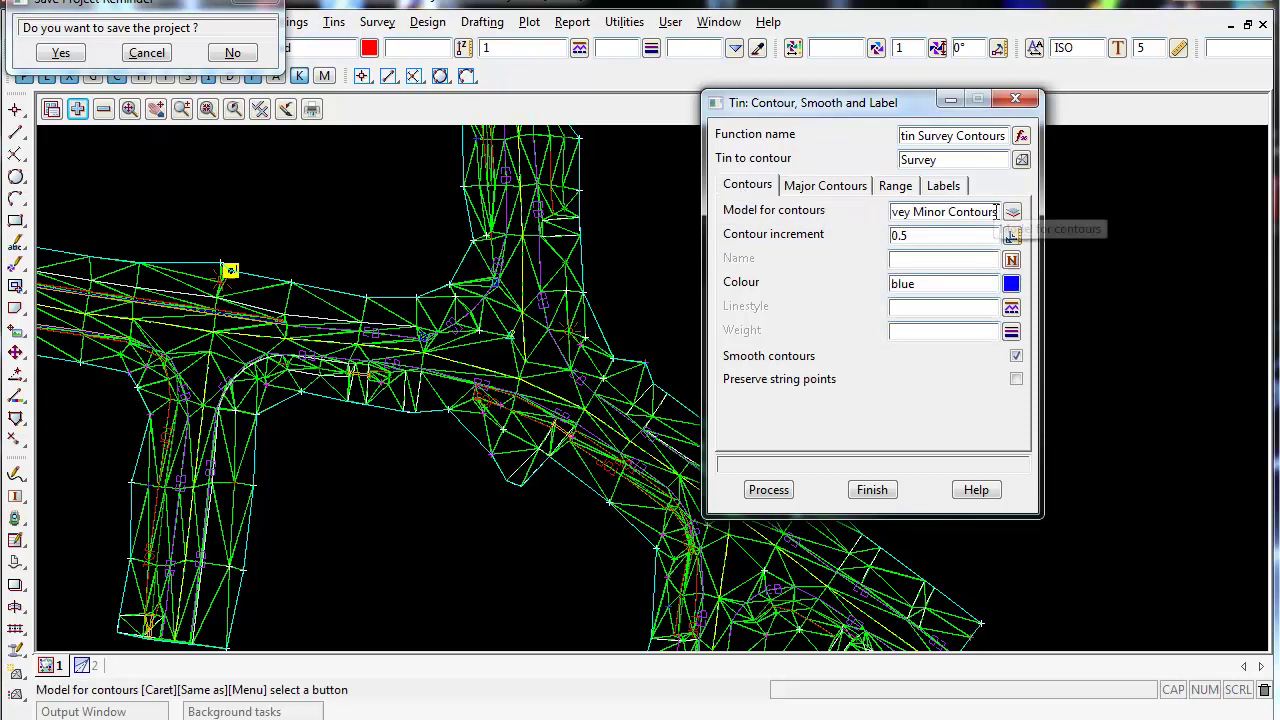
pyautogui.moveTo(996, 211); pyautogui.dragTo(895, 215)
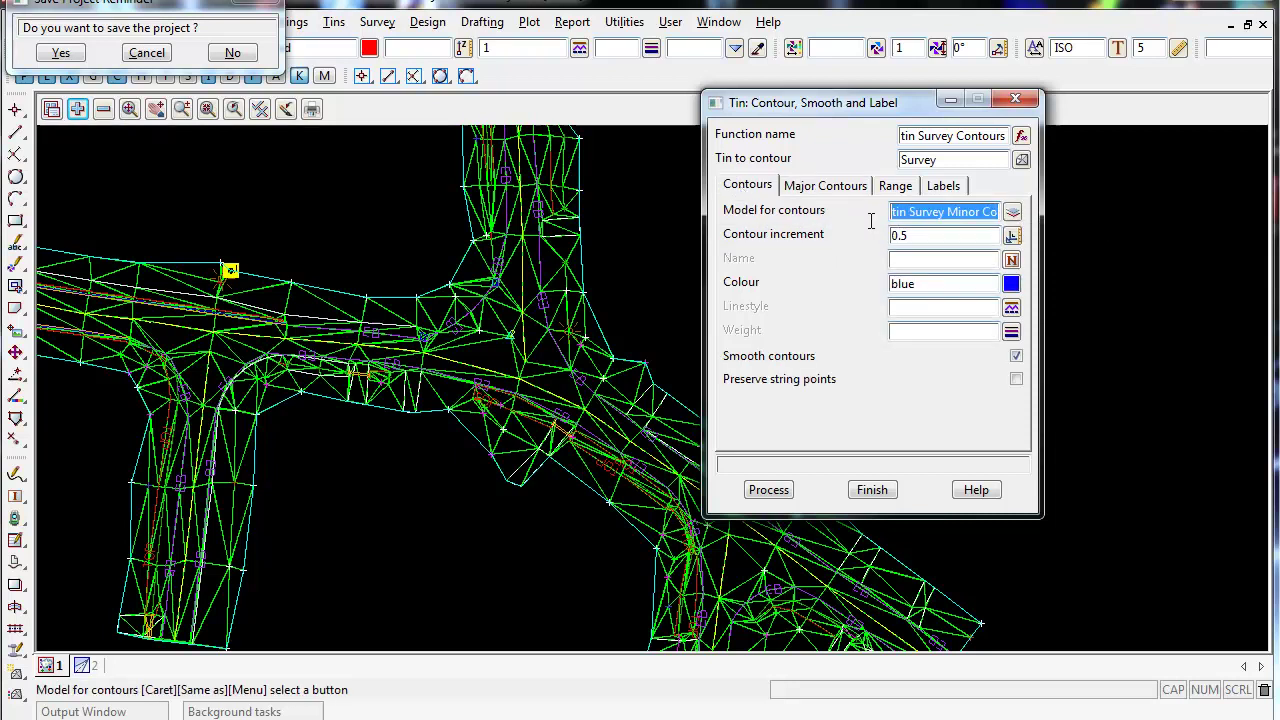
pyautogui.rightClick(941, 215)
pyautogui.click(940, 282)
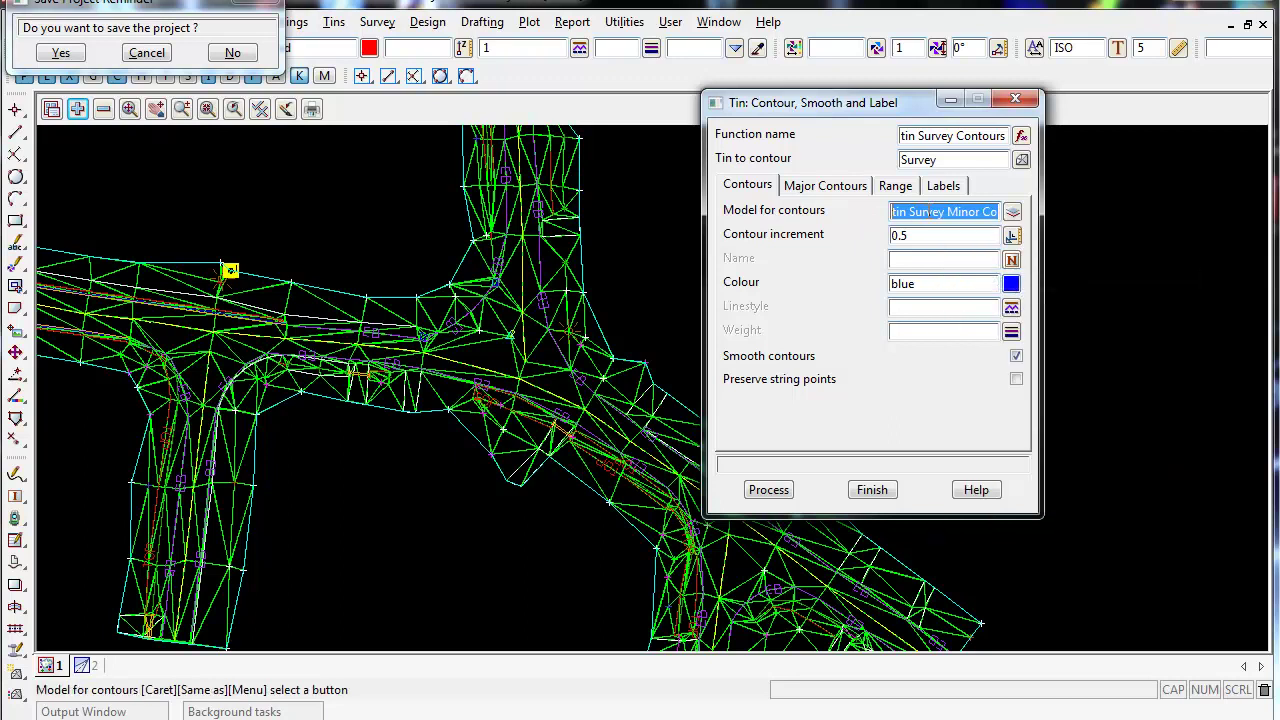
# Send major contours to 'tin Survey Major Contours' with an increment of 1.
pyautogui.click(829, 188)
pyautogui.click(896, 233)
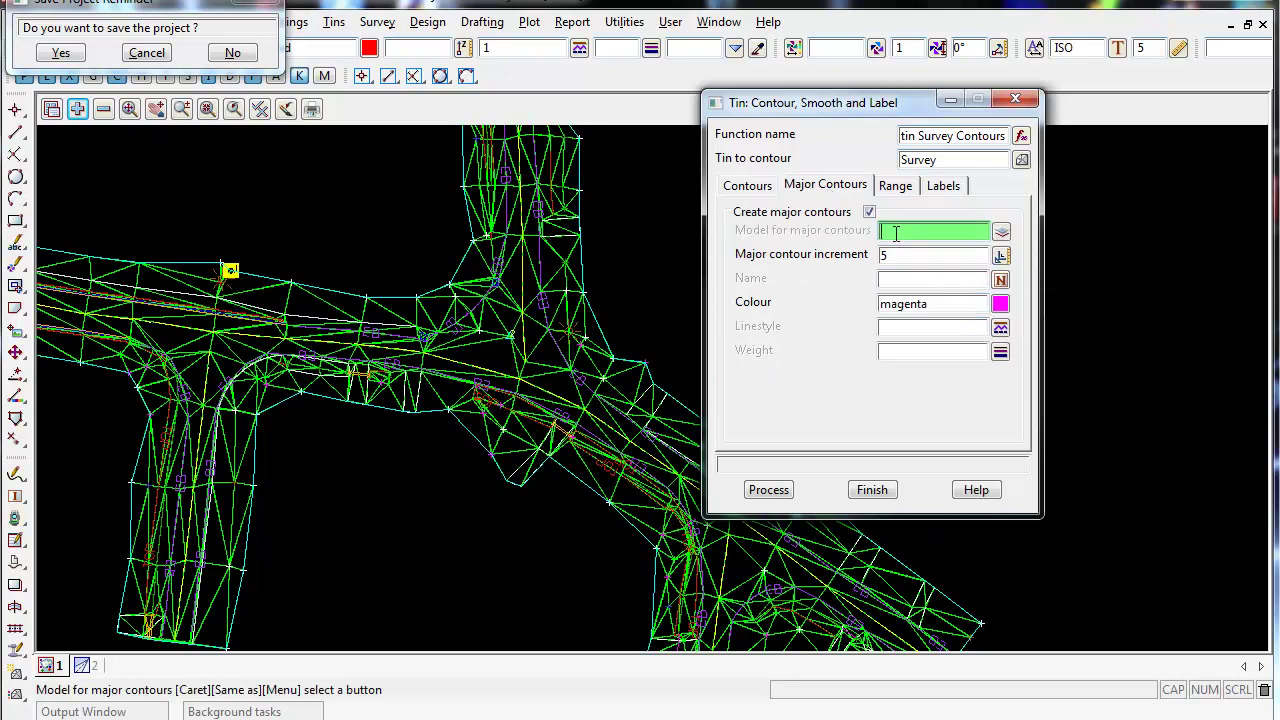
pyautogui.rightClick(896, 233)
pyautogui.click(952, 318)
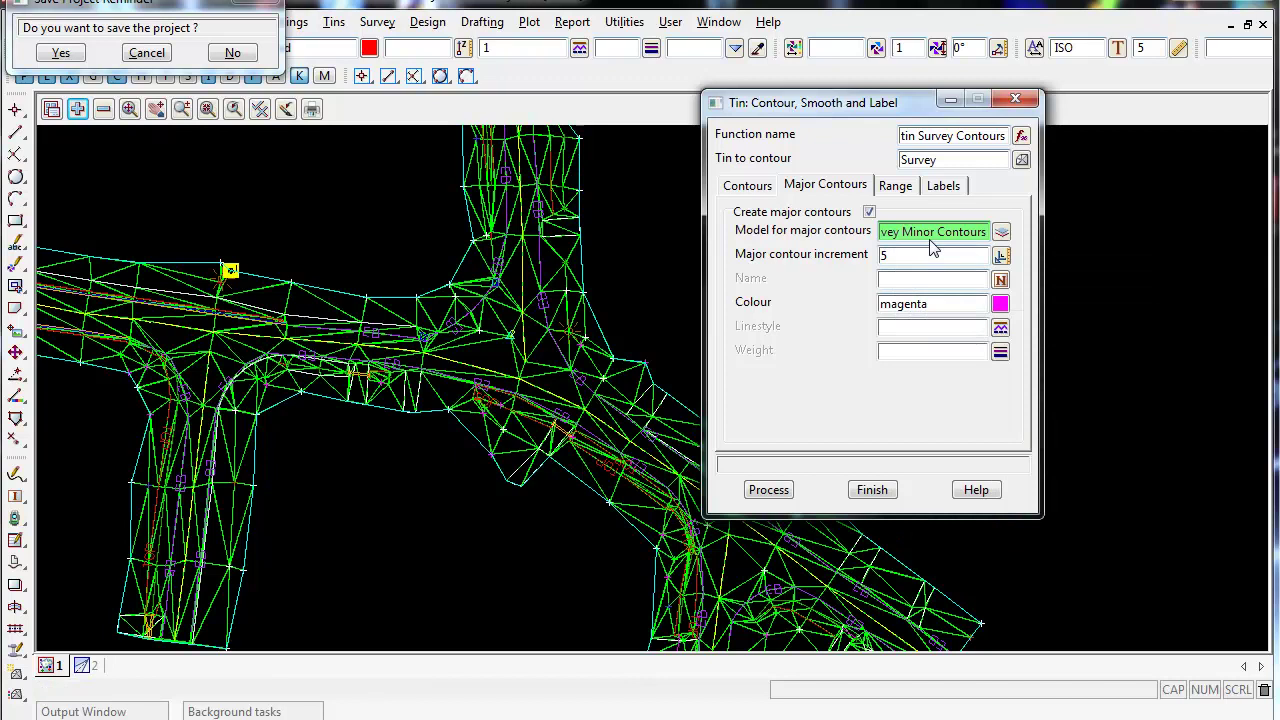
pyautogui.press('Left')
pyautogui.press('Left')
pyautogui.press('Left')
pyautogui.press('Left')
pyautogui.press('Left')
pyautogui.press('Left')
pyautogui.press('Left')
pyautogui.press('Left')
pyautogui.press('Left')
pyautogui.press('BackSpace')
pyautogui.press('BackSpace')
pyautogui.press('BackSpace')
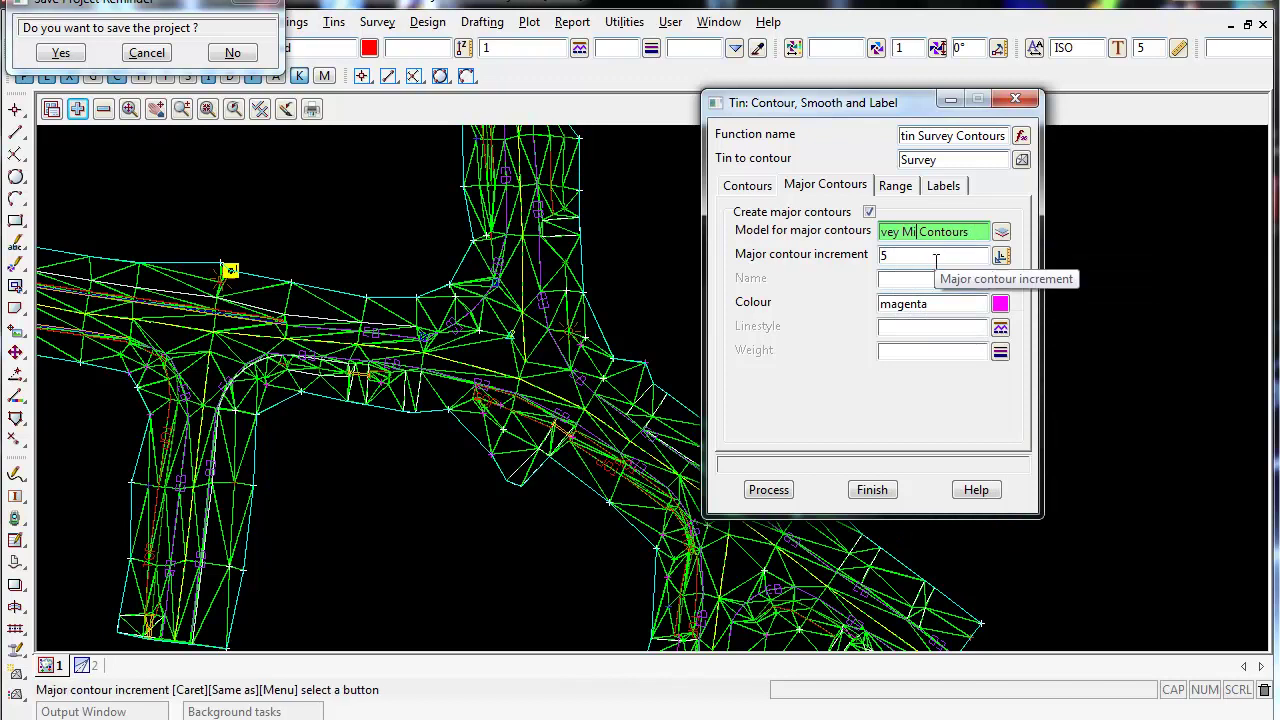
pyautogui.write('ajor')
pyautogui.press('Tab')
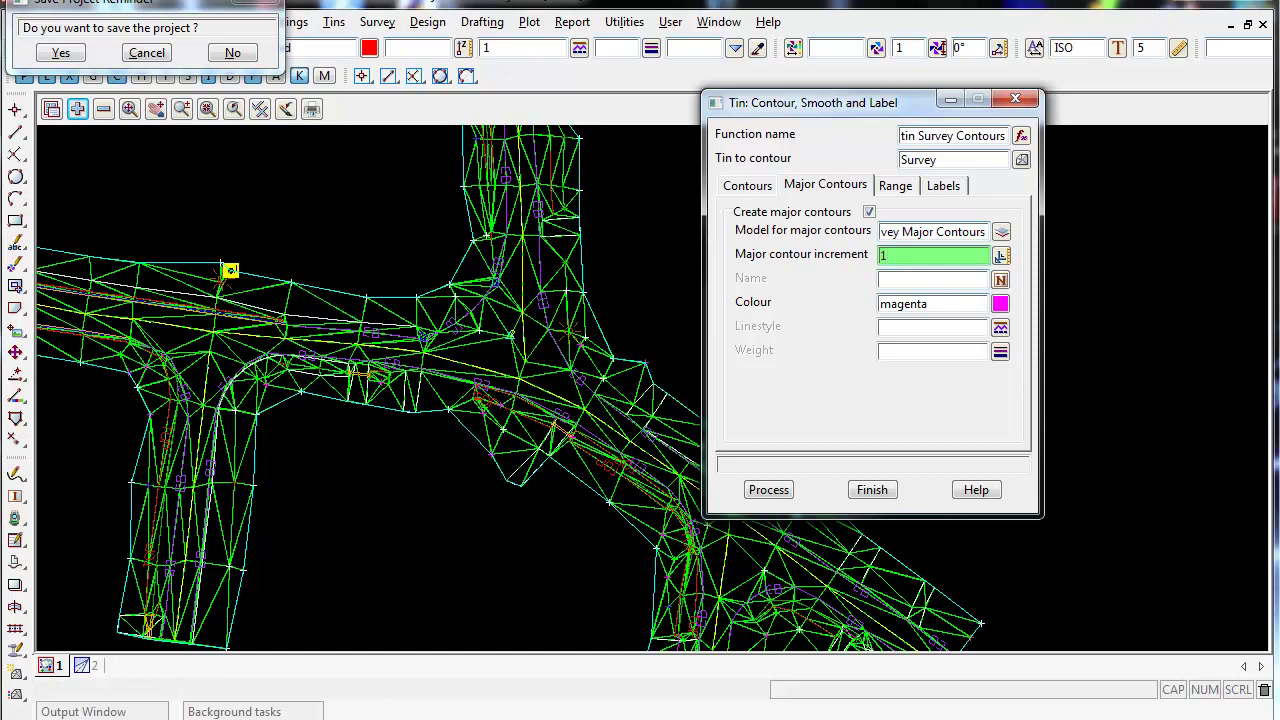
pyautogui.write('1')
# Change the minor contour increment to 0.2.
pyautogui.click(760, 188)
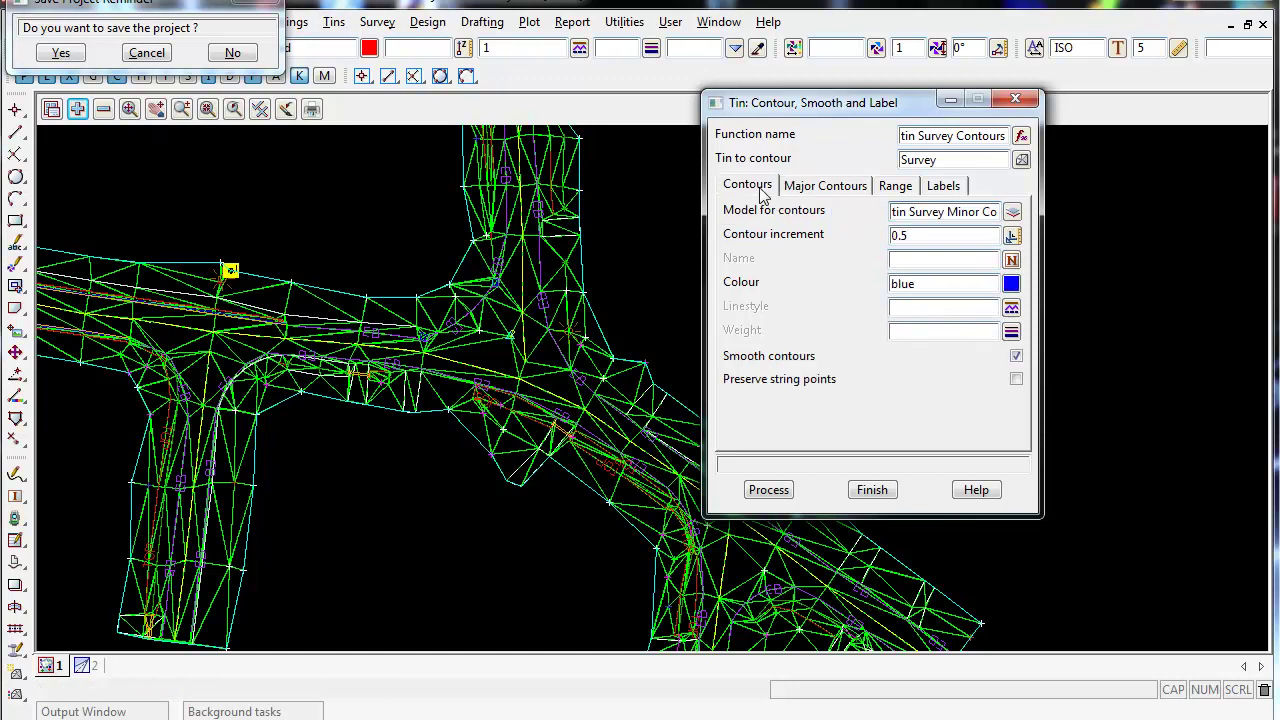
pyautogui.click(920, 238)
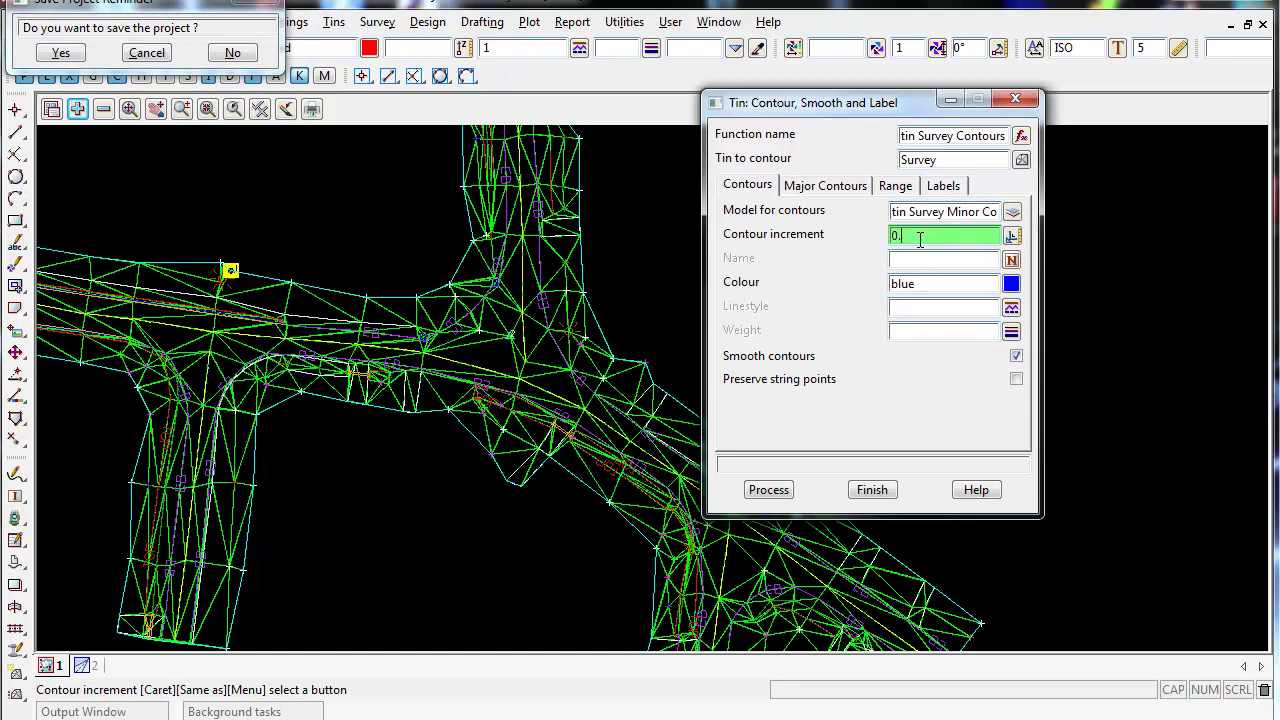
pyautogui.write('2')
pyautogui.click(825, 186)
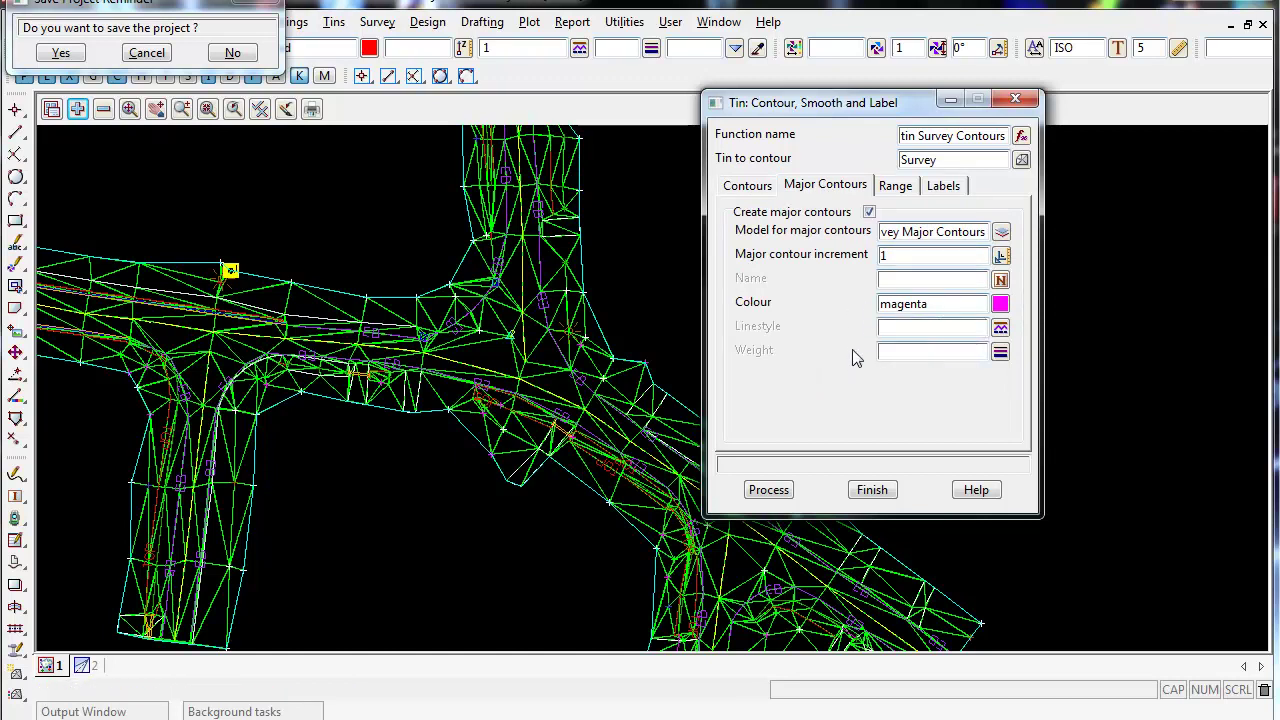
# Show the Range settings, leaving contour minimum and maximum blank.
pyautogui.click(896, 187)
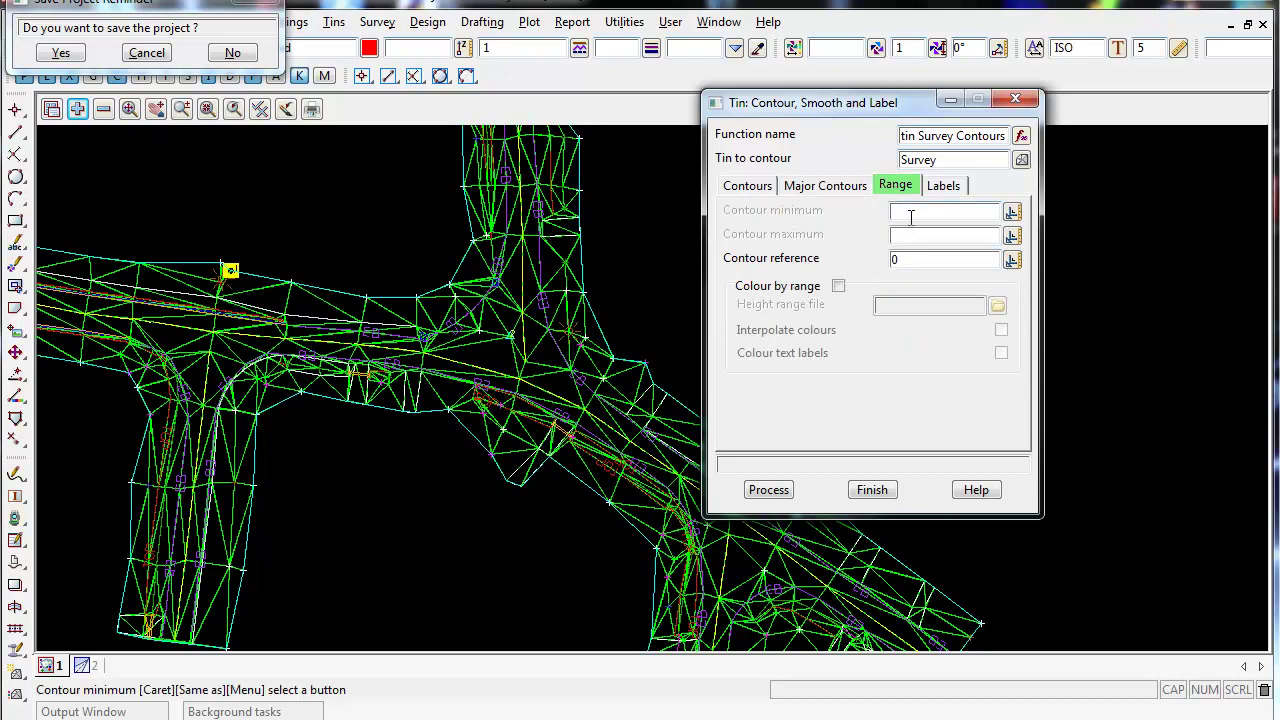
pyautogui.press('Tab')
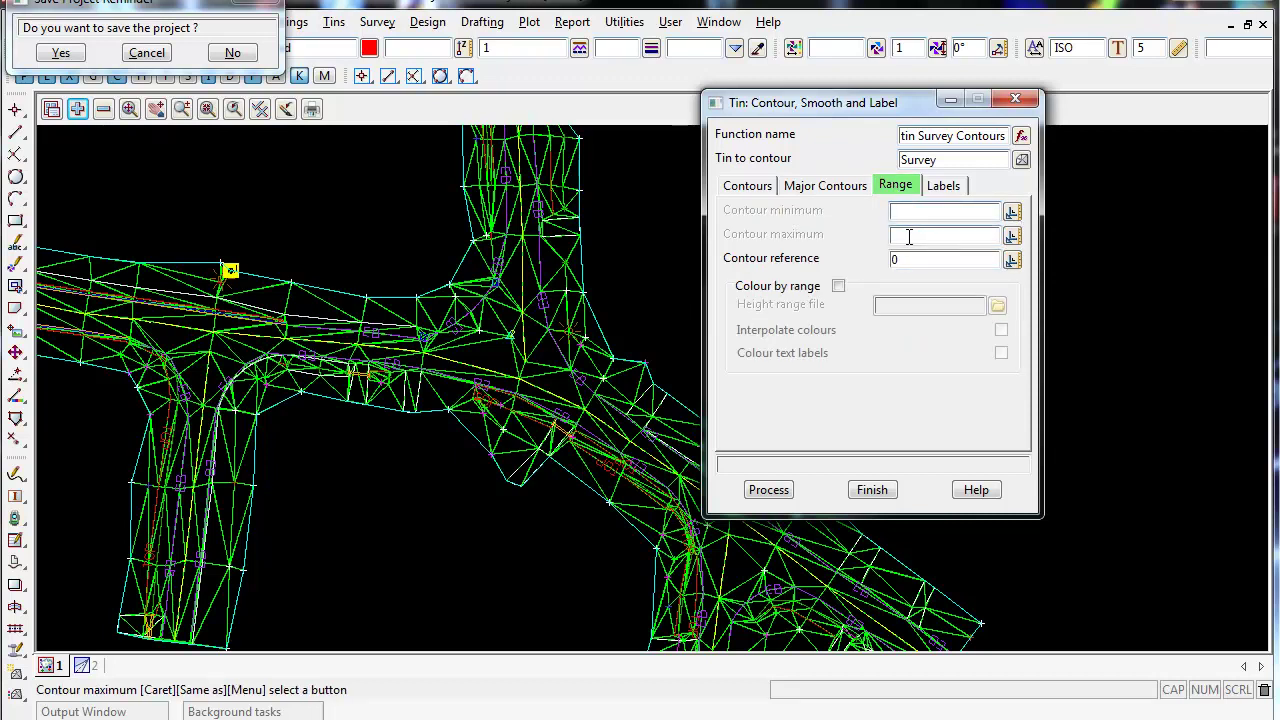
# Set the labels model to 'tin Survey Contours' by editing the pasted name.
pyautogui.click(945, 186)
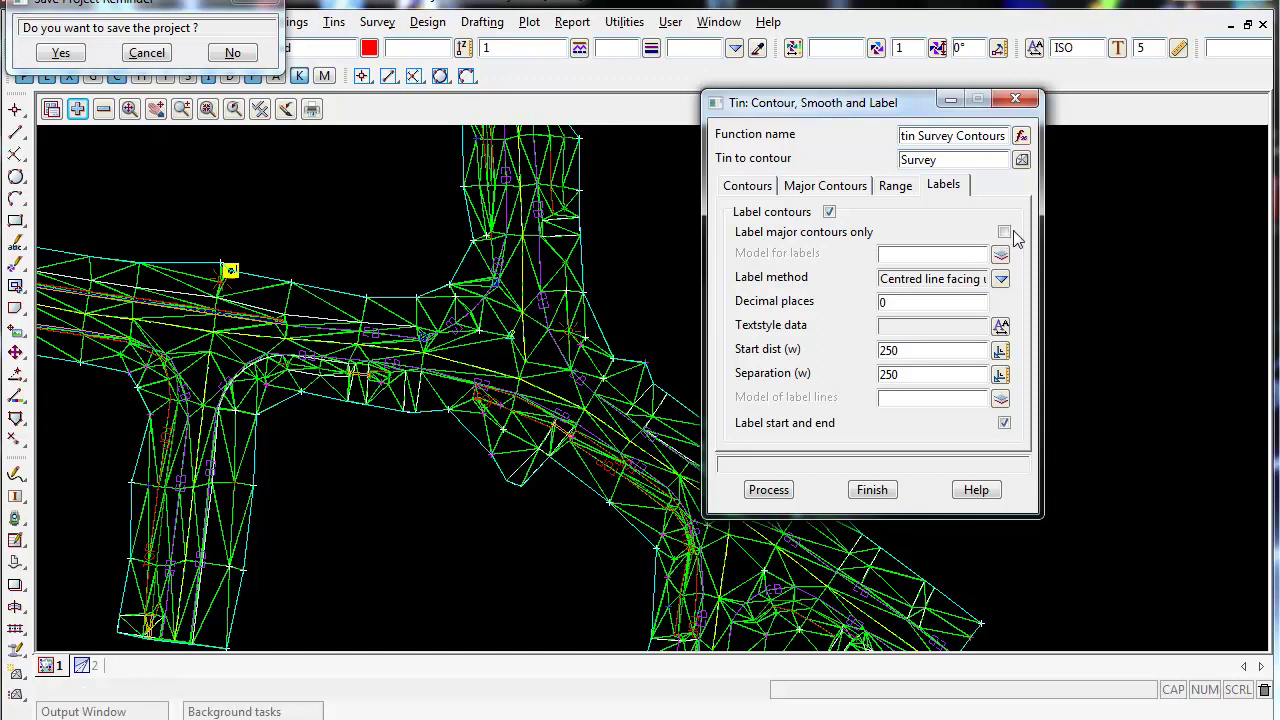
pyautogui.rightClick(898, 256)
pyautogui.click(946, 342)
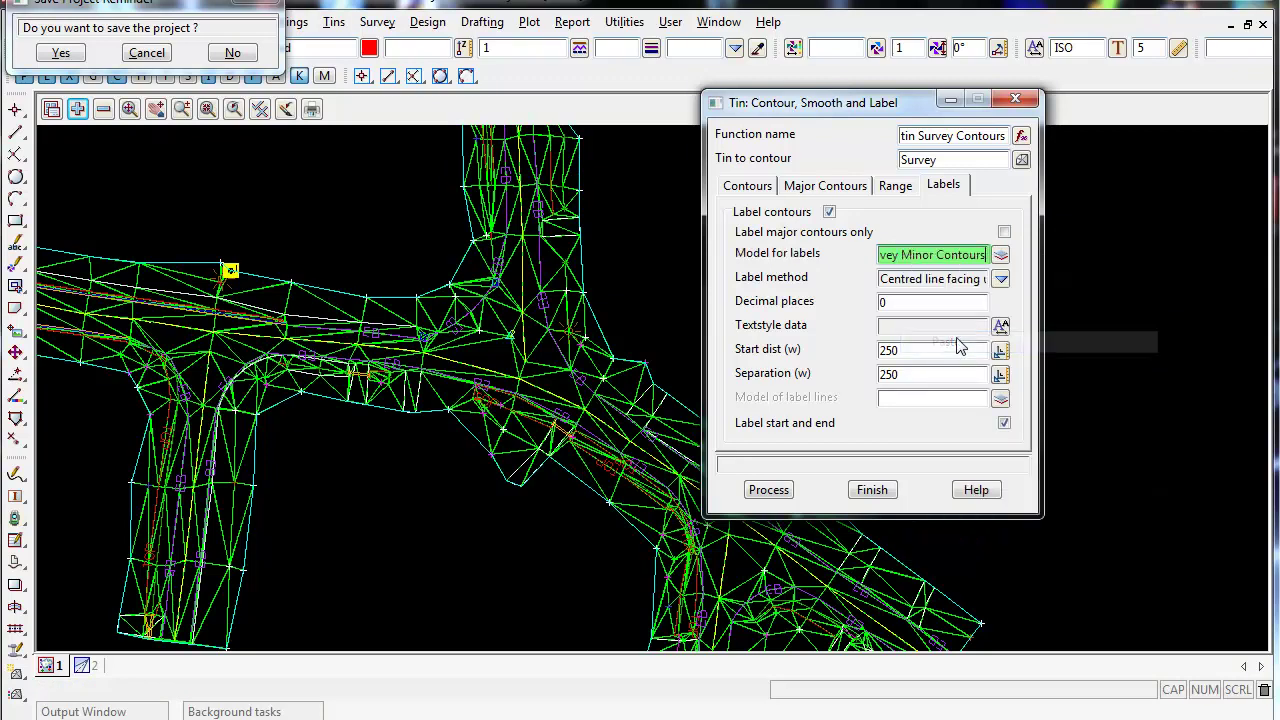
pyautogui.click(928, 254)
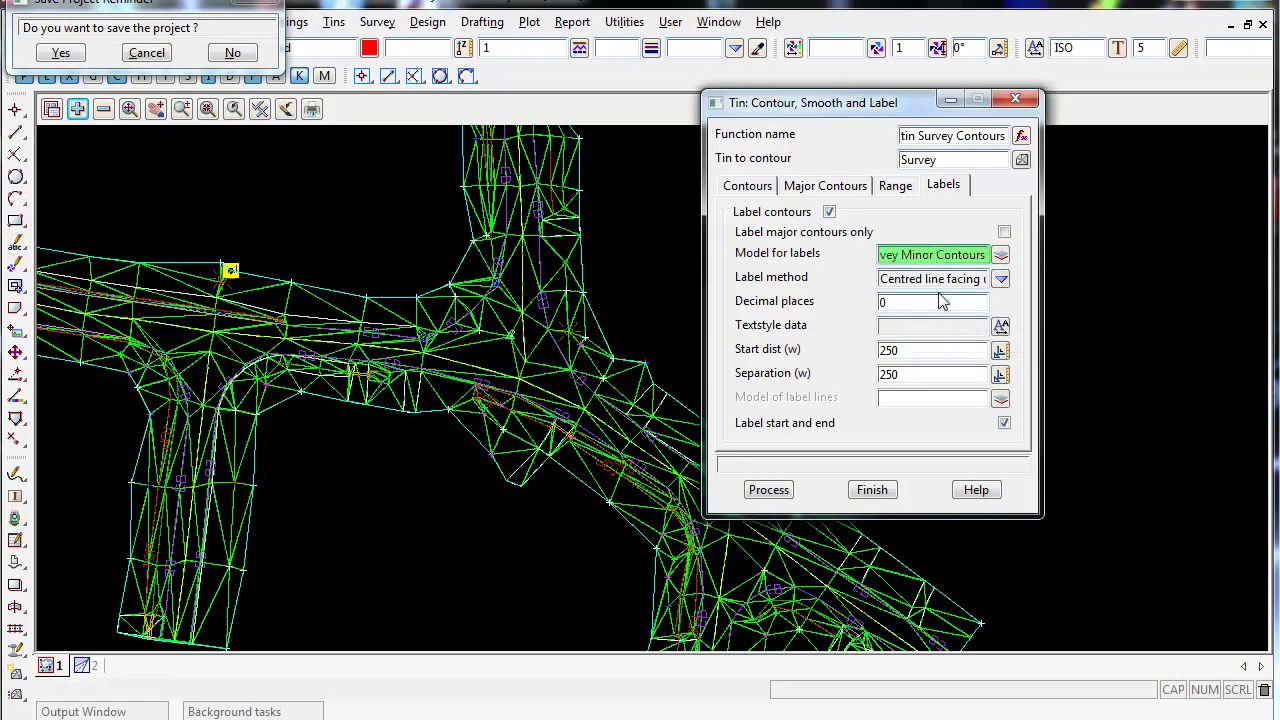
pyautogui.press('BackSpace')
pyautogui.press('BackSpace')
pyautogui.press('BackSpace')
pyautogui.press('BackSpace')
pyautogui.press('BackSpace')
pyautogui.press('BackSpace')
pyautogui.press('BackSpace')
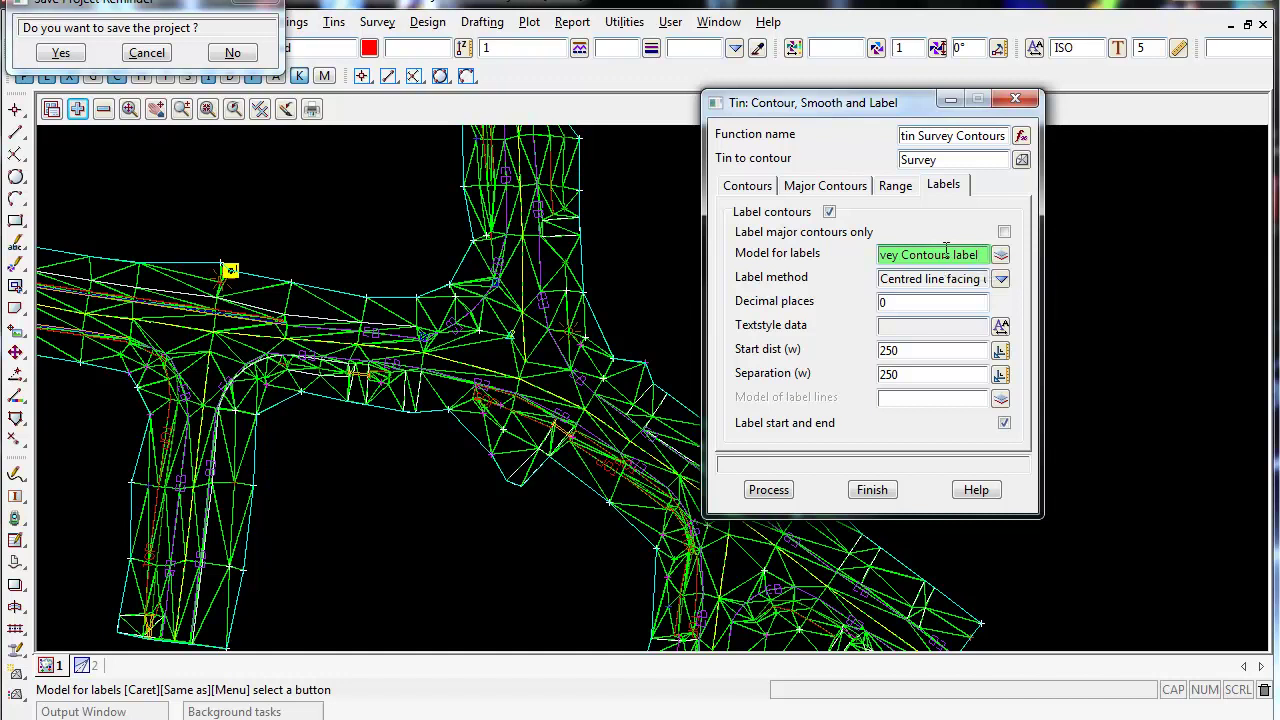
# Use line removal with centred labels read from below, at 1 decimal place.
pyautogui.click(1001, 280)
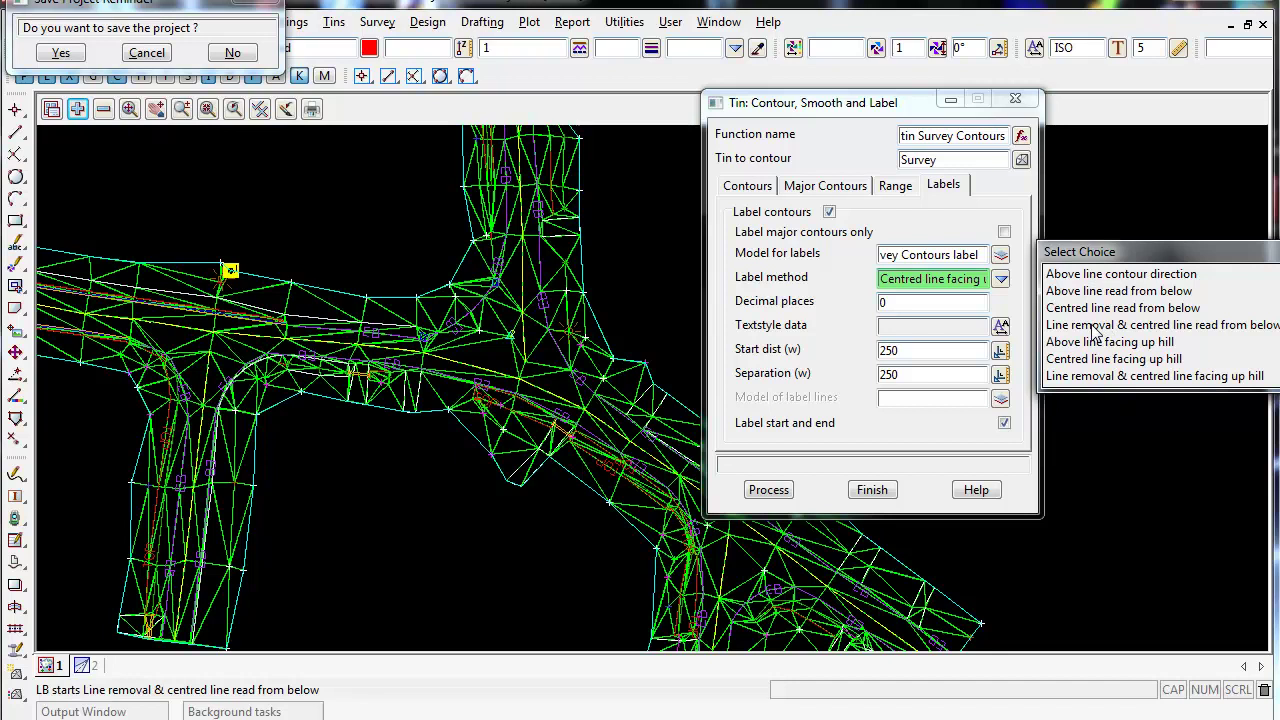
pyautogui.click(1095, 325)
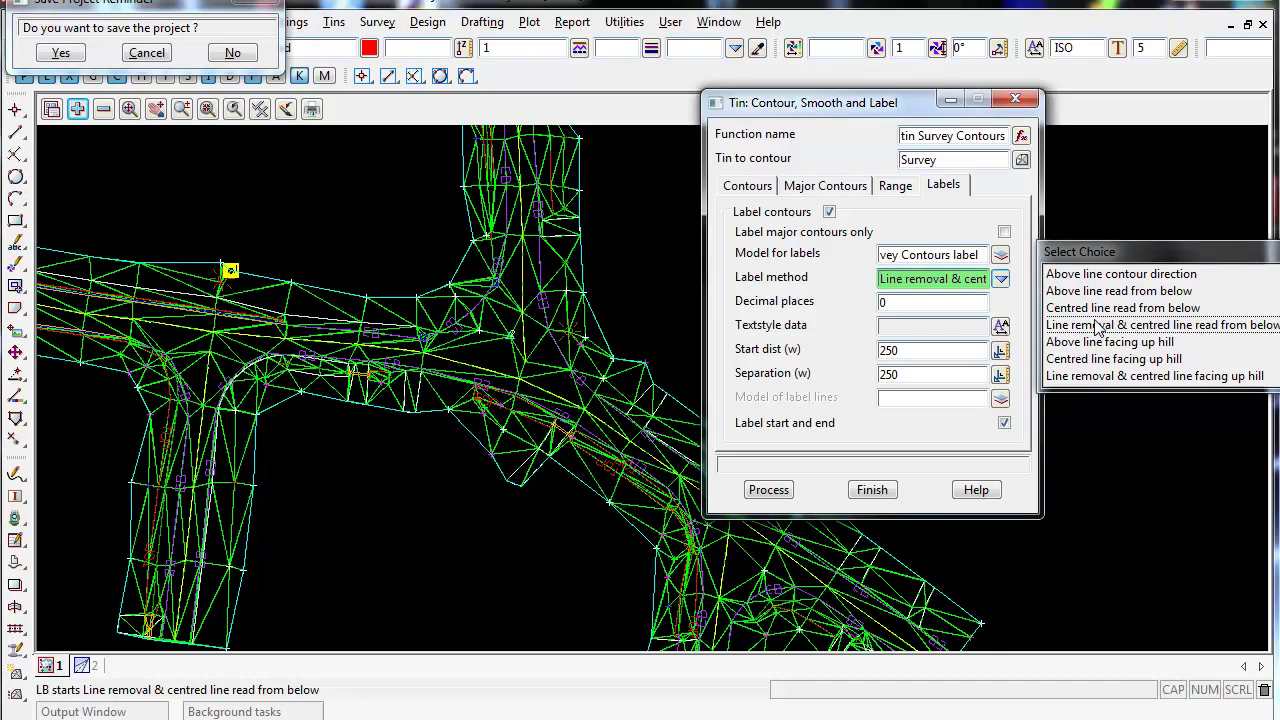
pyautogui.click(897, 302)
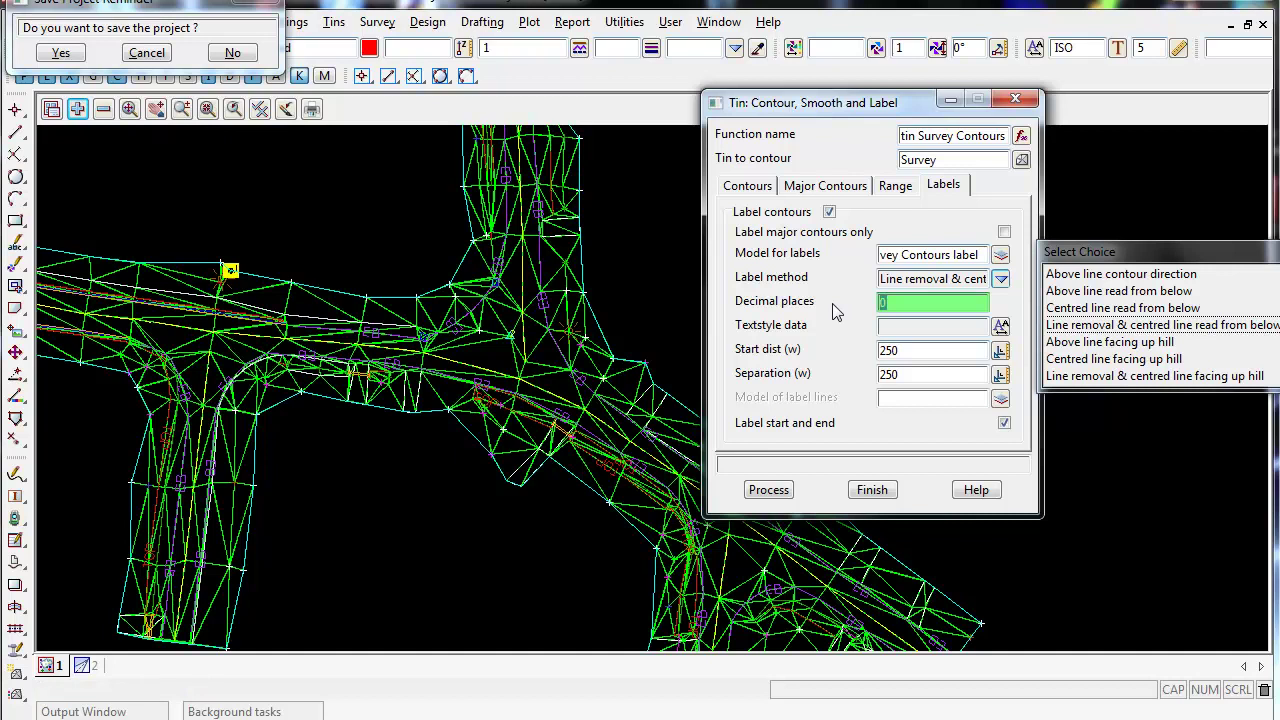
pyautogui.write('1')
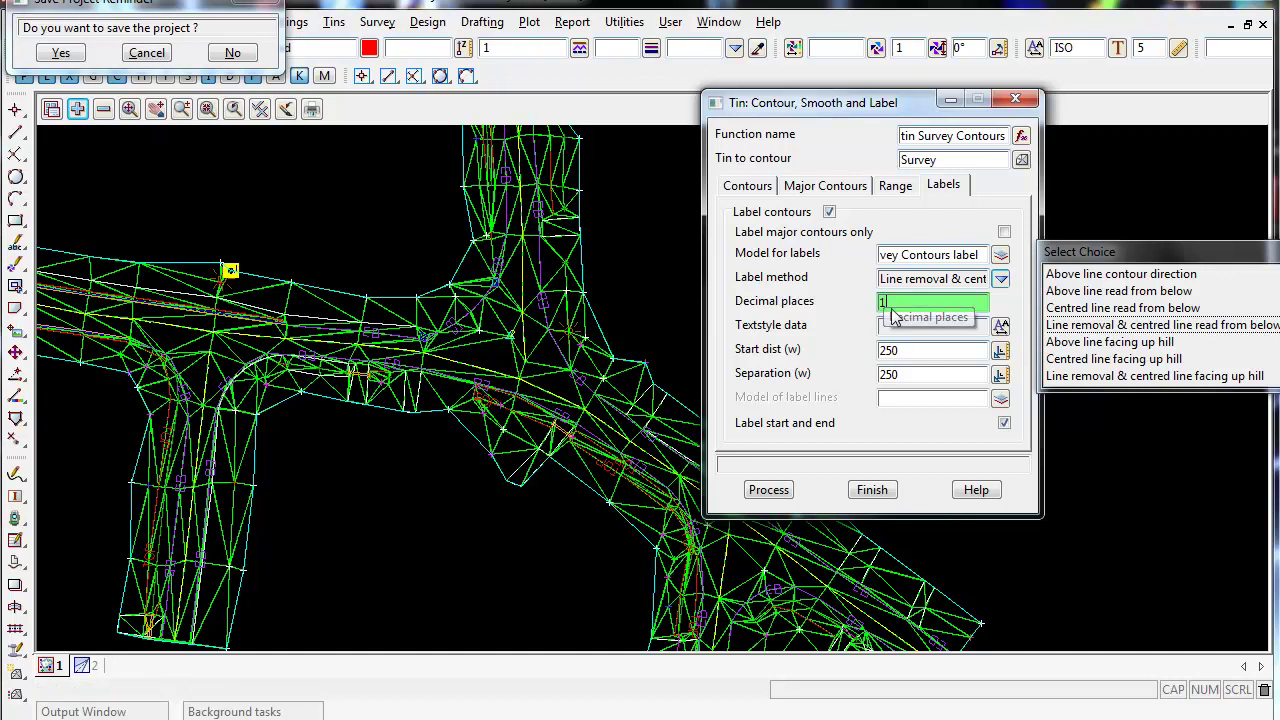
pyautogui.press('Tab')
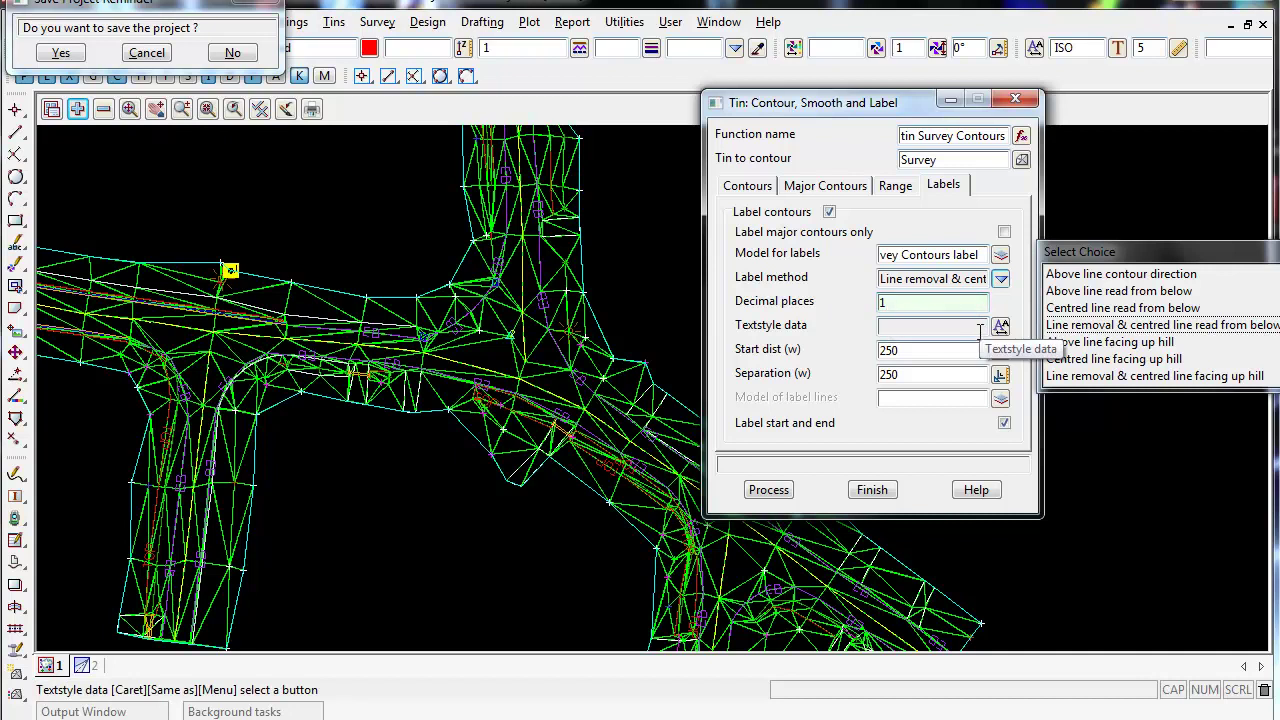
# Apply the Arial 1 centre text style to the labels and review its settings.
pyautogui.click(1000, 327)
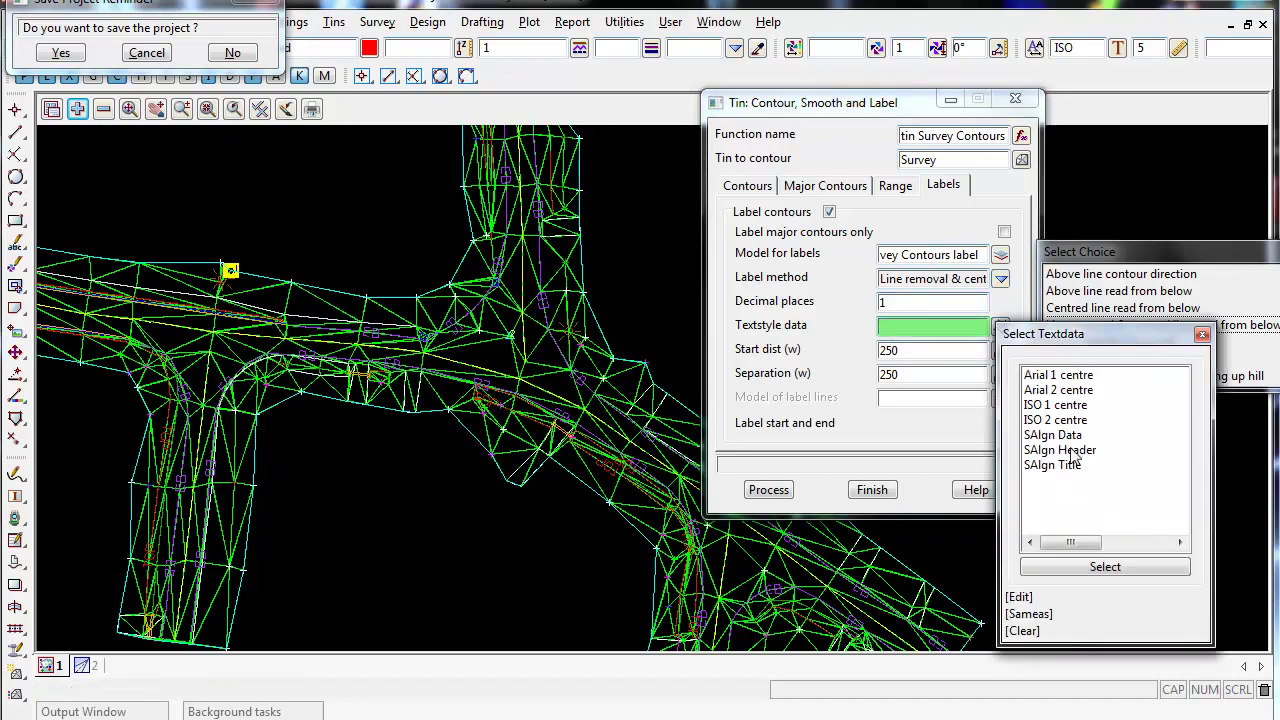
pyautogui.click(1044, 376)
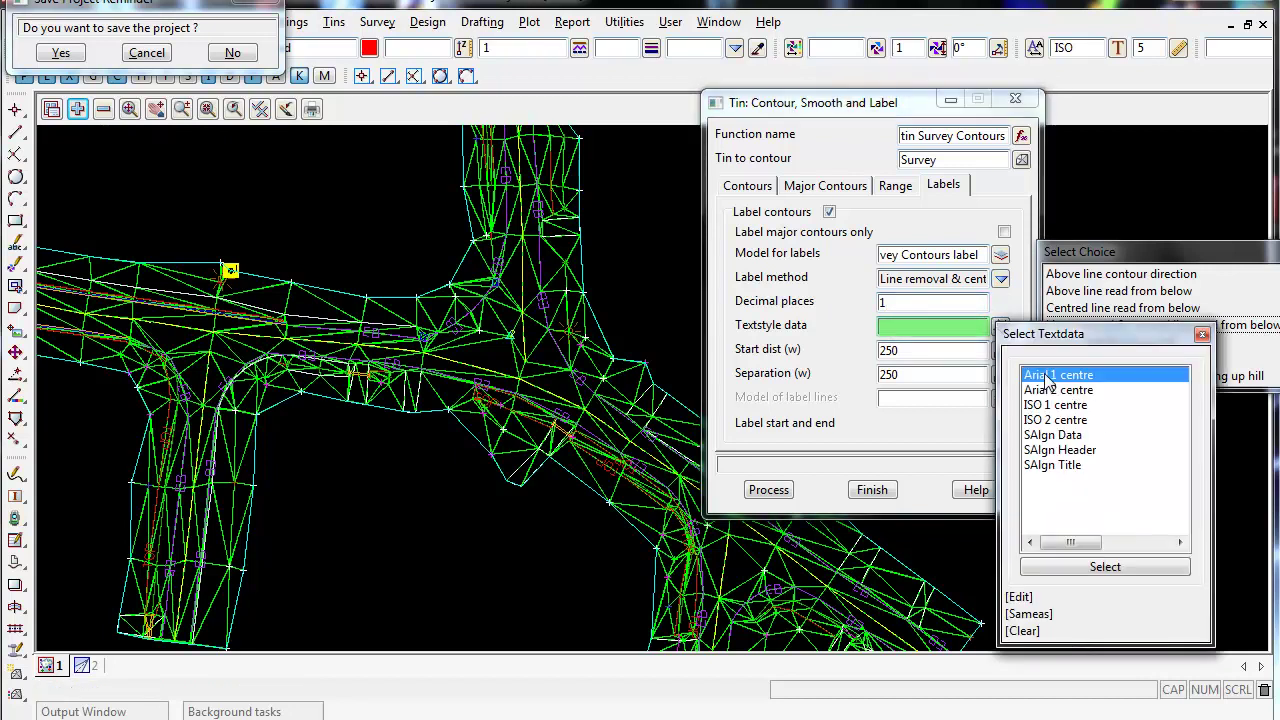
pyautogui.click(1062, 567)
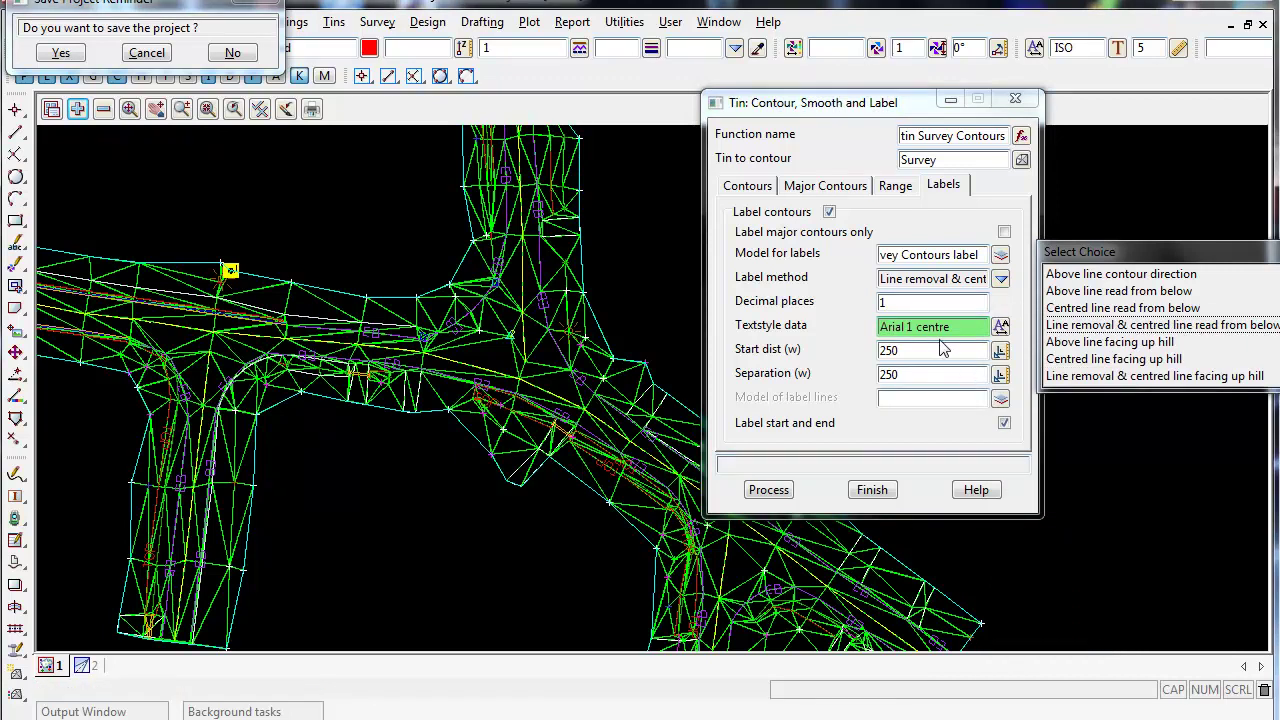
pyautogui.click(1000, 327)
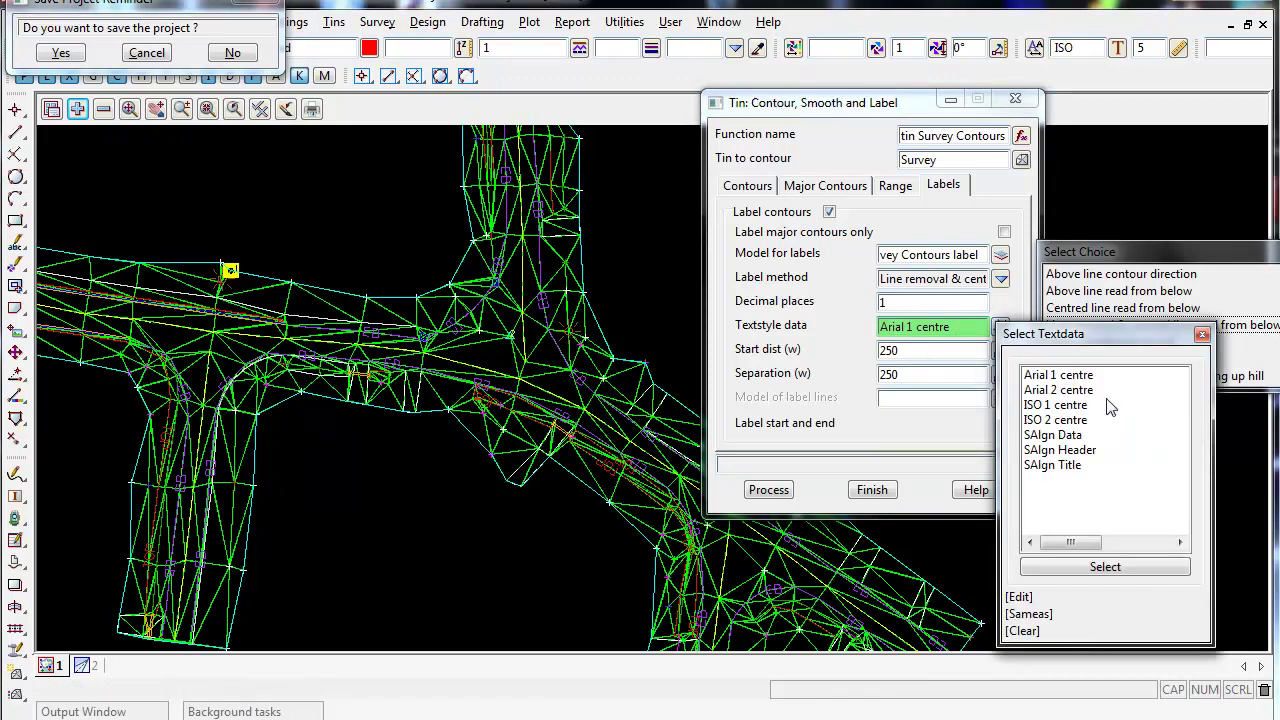
pyautogui.click(1048, 596)
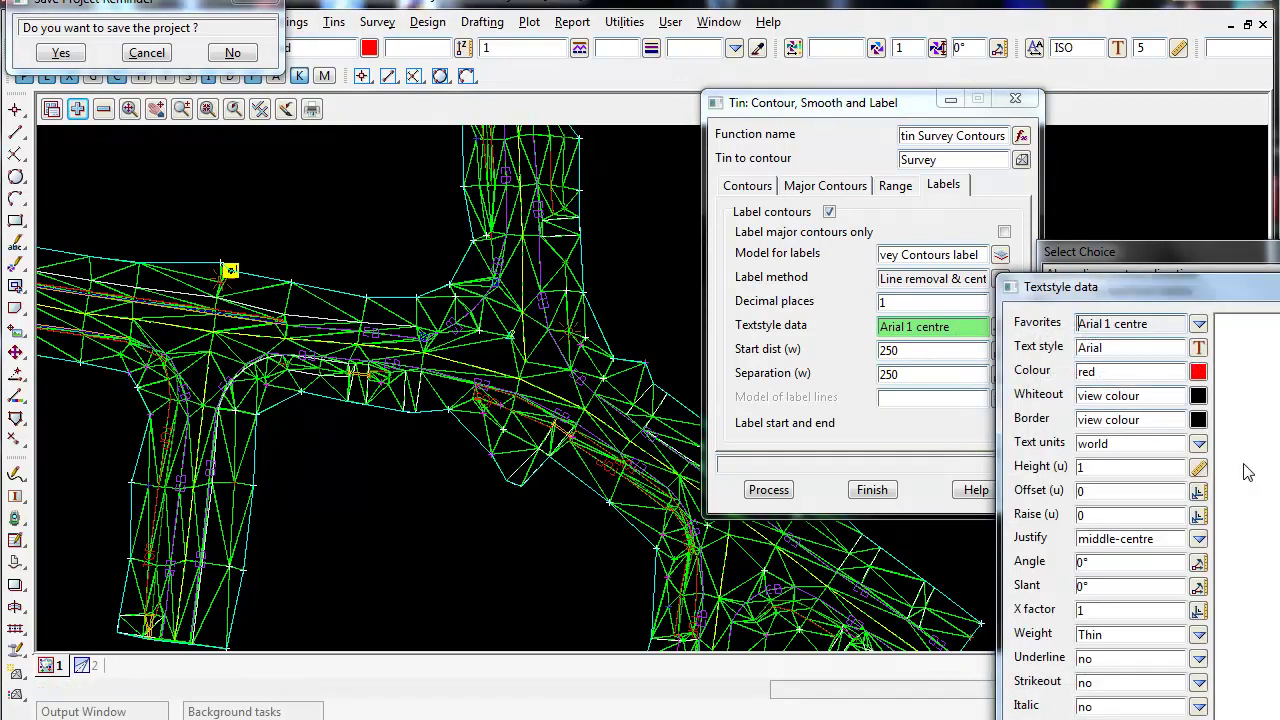
pyautogui.hotkey('shift', 'Tab')
pyautogui.hotkey('shift', 'Tab')
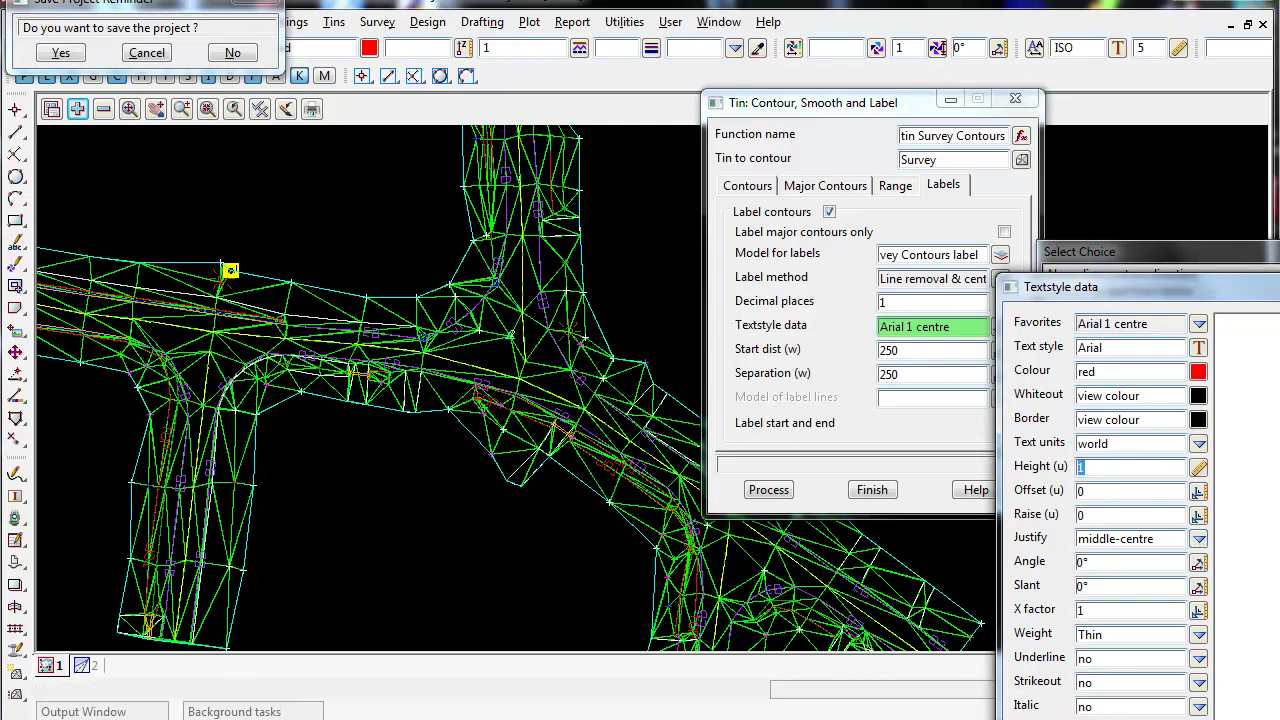
pyautogui.press('Return')
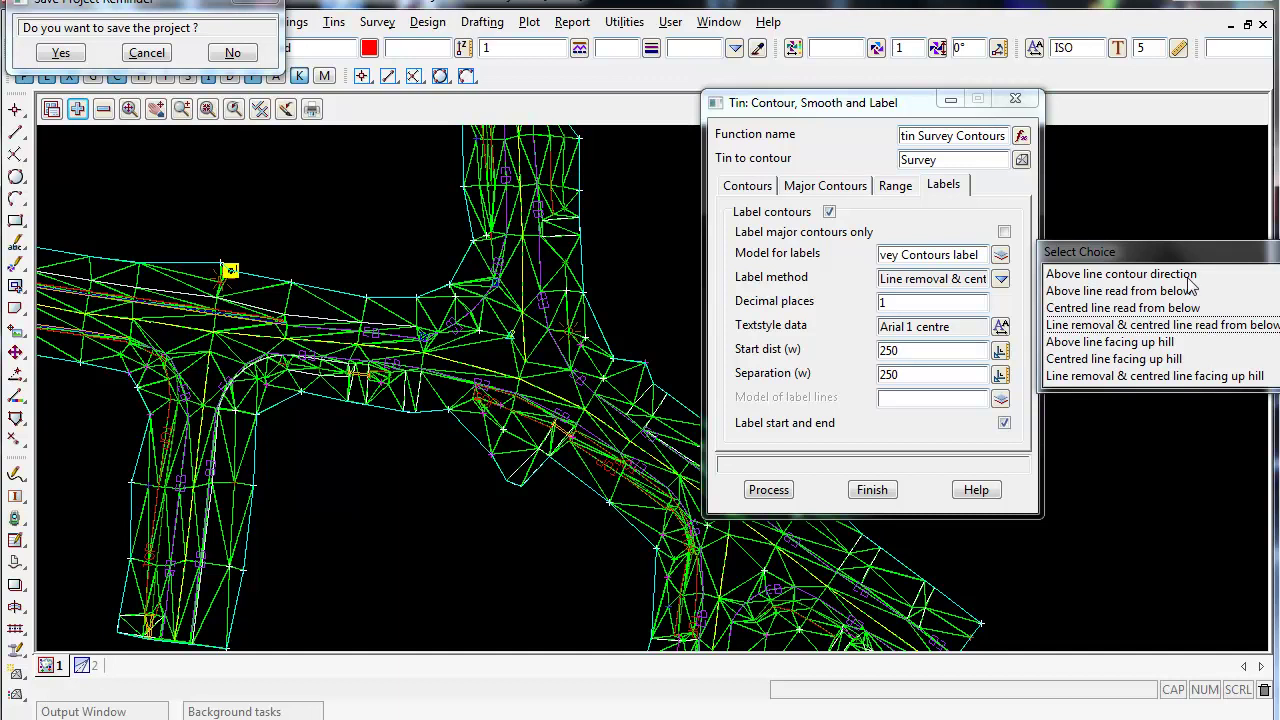
# Set the label start distance to 10 and the label separation to 10.
pyautogui.press('Tab')
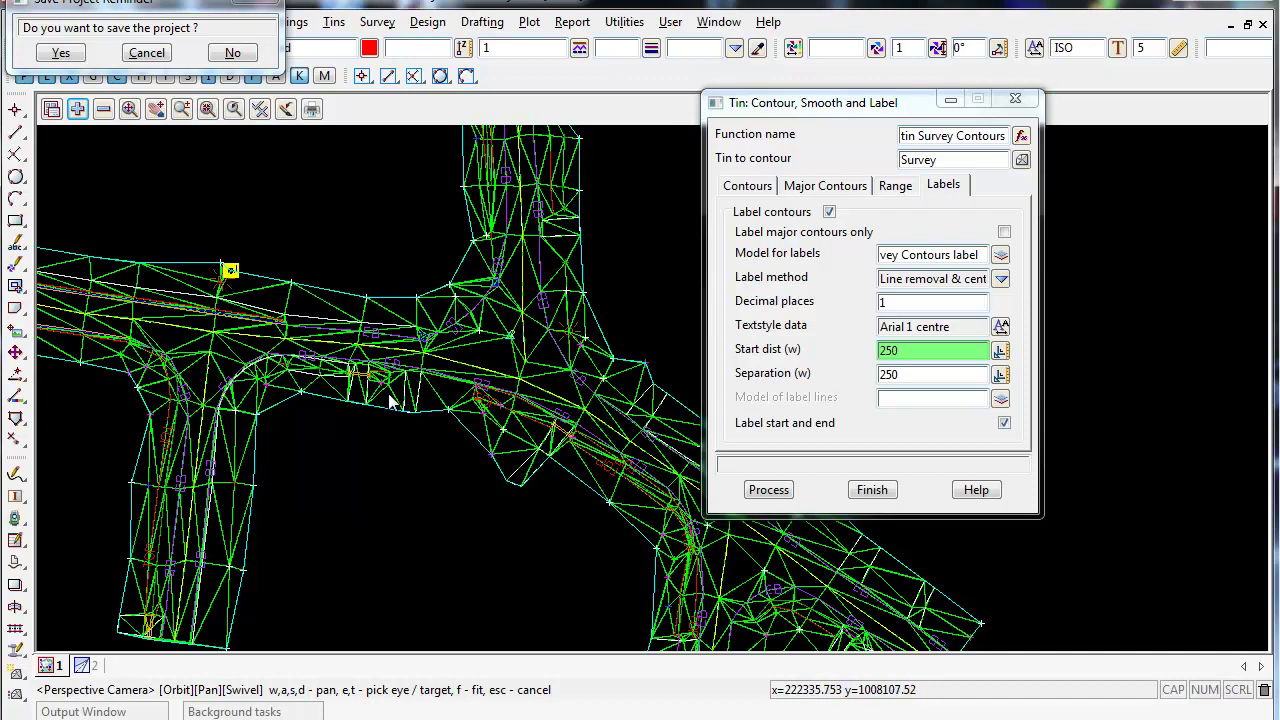
pyautogui.click(772, 373)
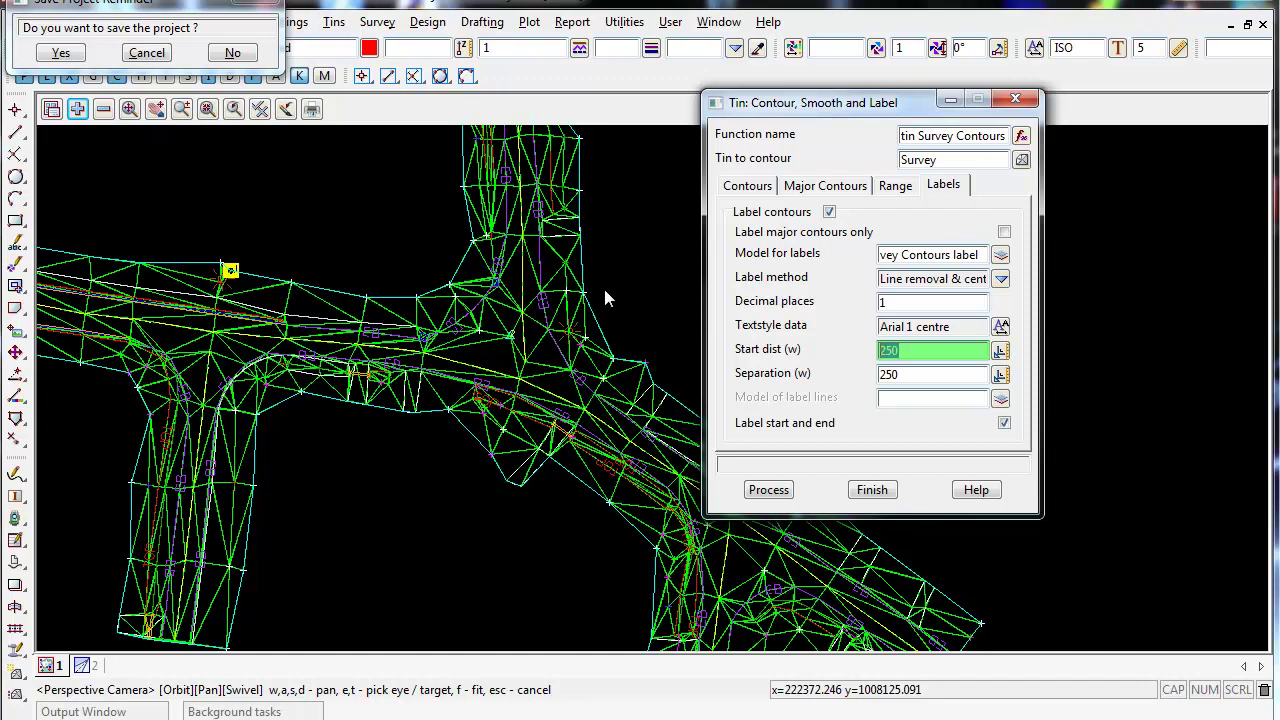
pyautogui.write('2')
pyautogui.press('BackSpace')
pyautogui.write('10')
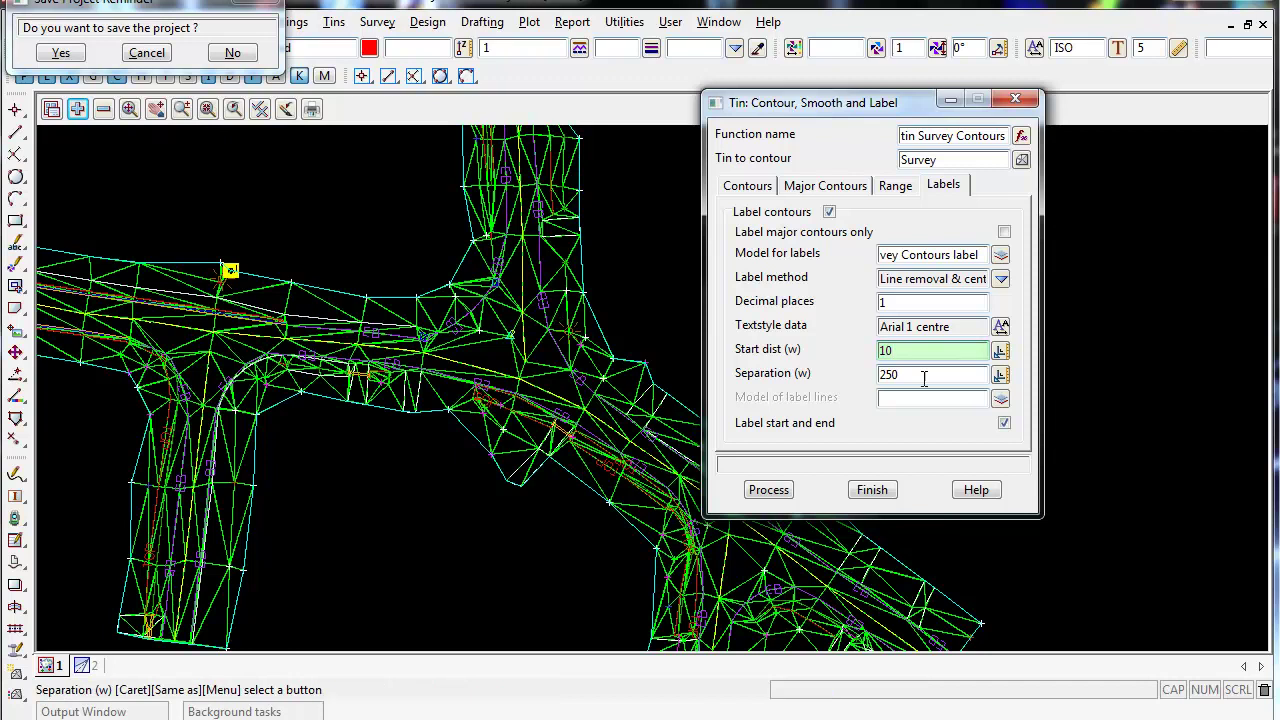
pyautogui.click(808, 374)
pyautogui.write('10')
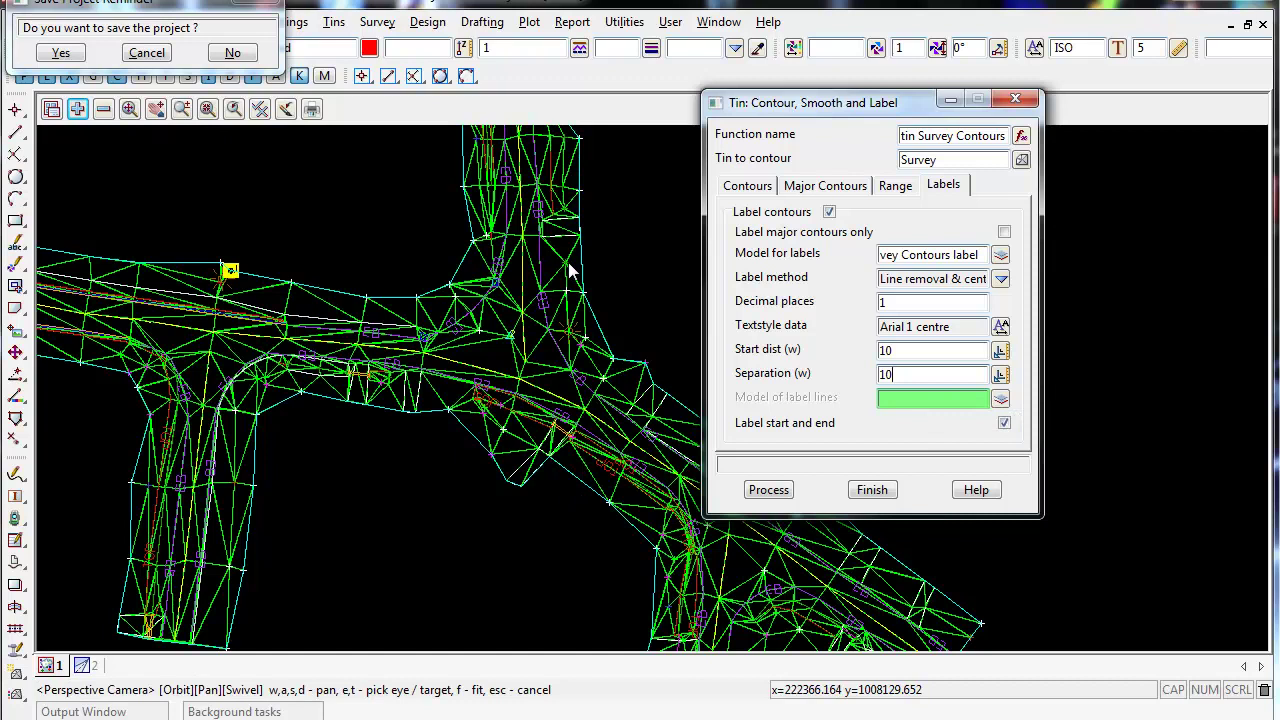
pyautogui.click(950, 399)
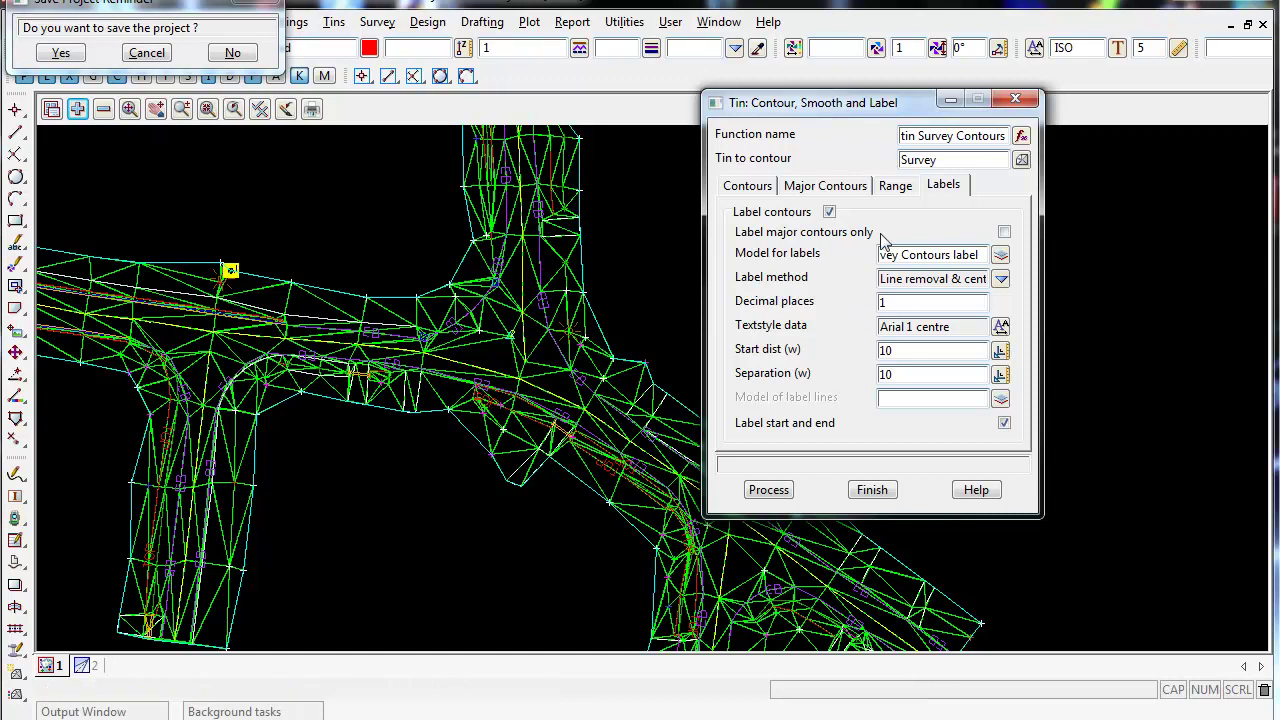
# Run the contouring, save the project, and add the label, major and minor contour models to view 1.
pyautogui.click(768, 490)
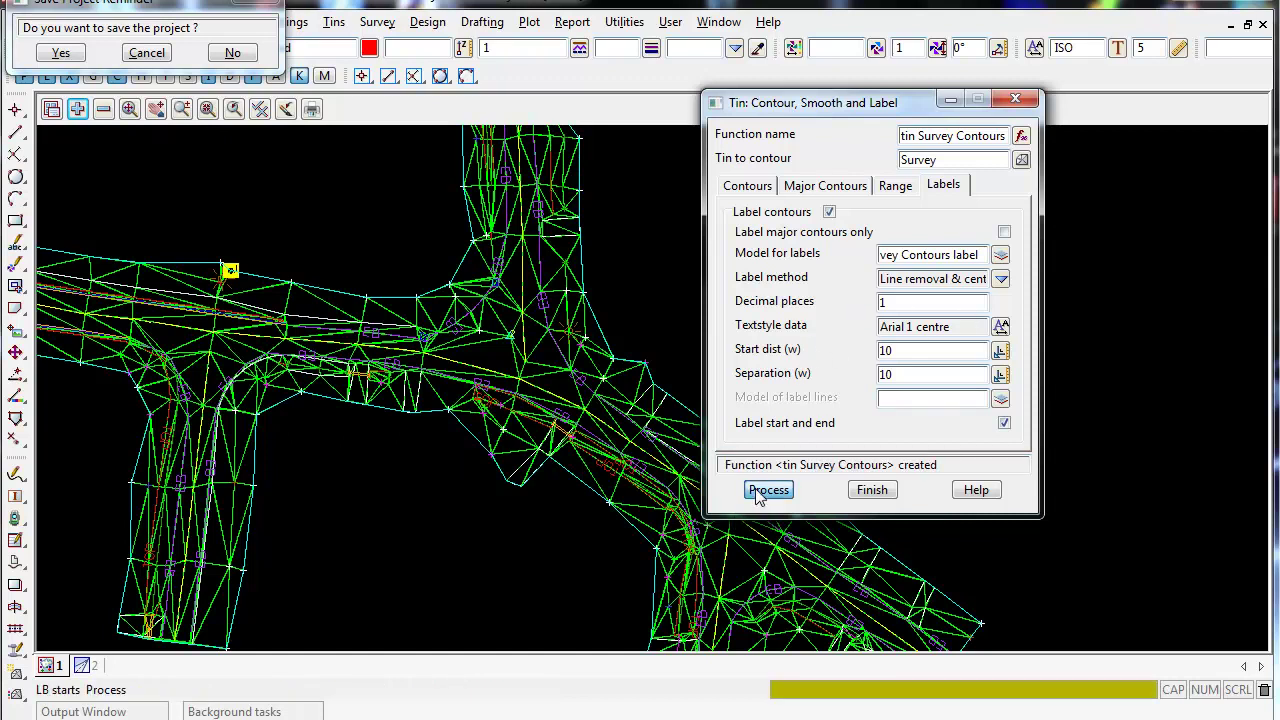
pyautogui.click(60, 52)
pyautogui.click(77, 108)
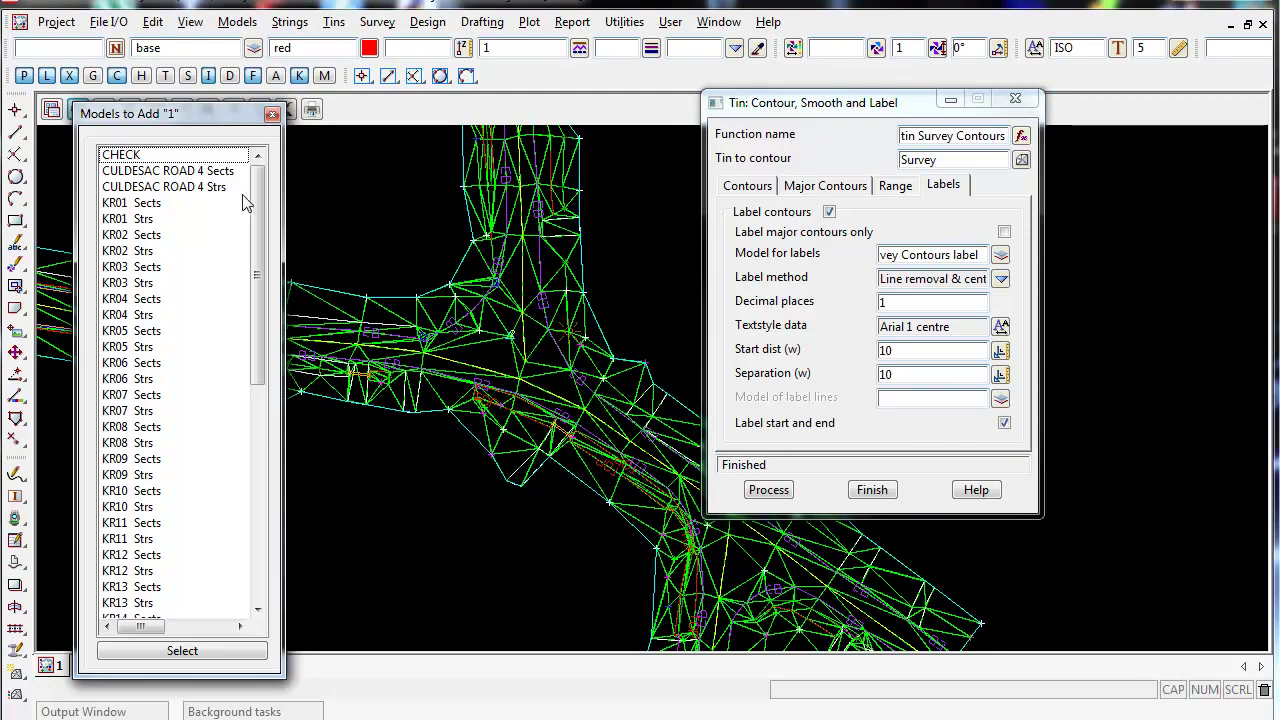
pyautogui.moveTo(256, 200); pyautogui.dragTo(256, 432)
pyautogui.click(157, 572)
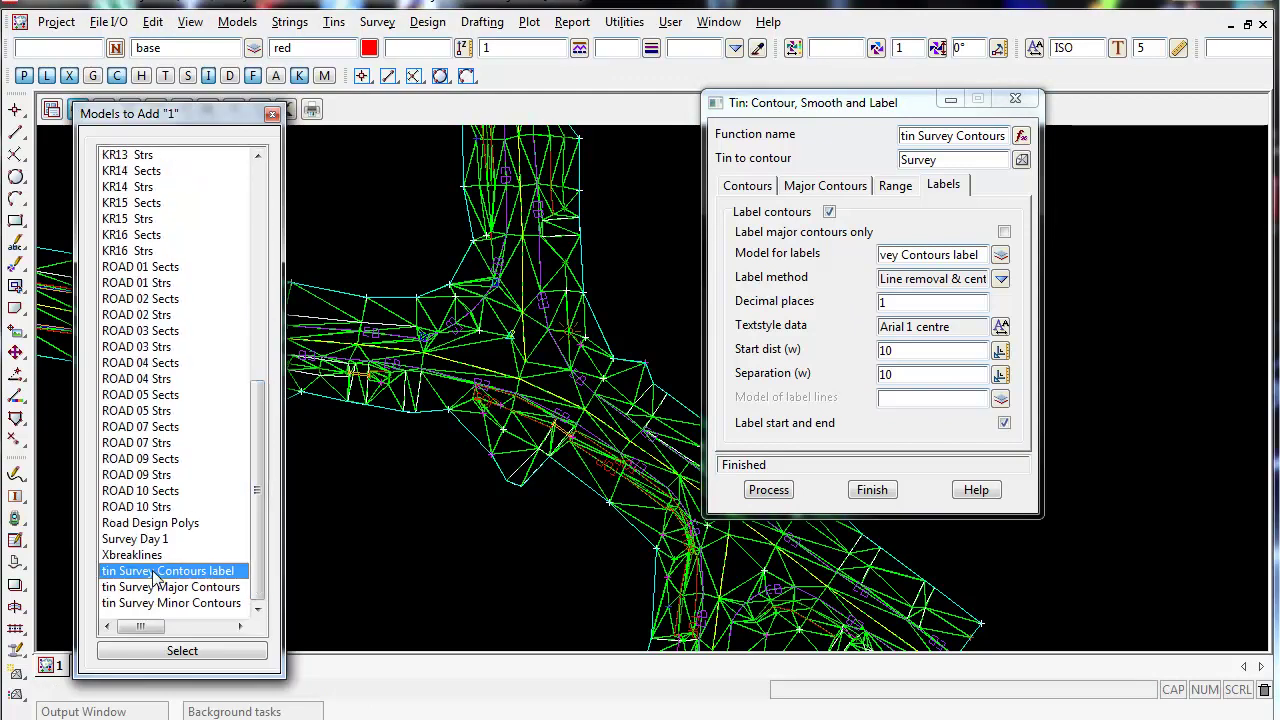
pyautogui.keyDown('ctrl'); pyautogui.click(159, 588); pyautogui.keyUp('ctrl')
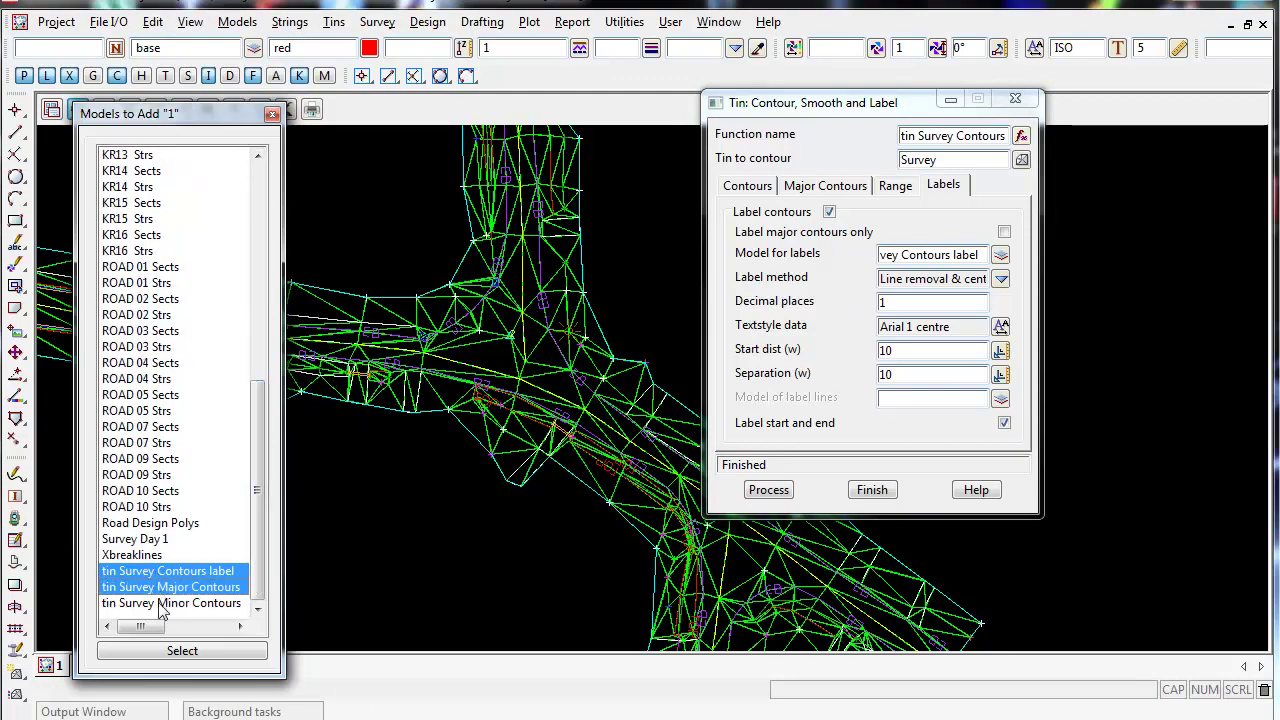
pyautogui.keyDown('ctrl'); pyautogui.click(160, 604); pyautogui.keyUp('ctrl')
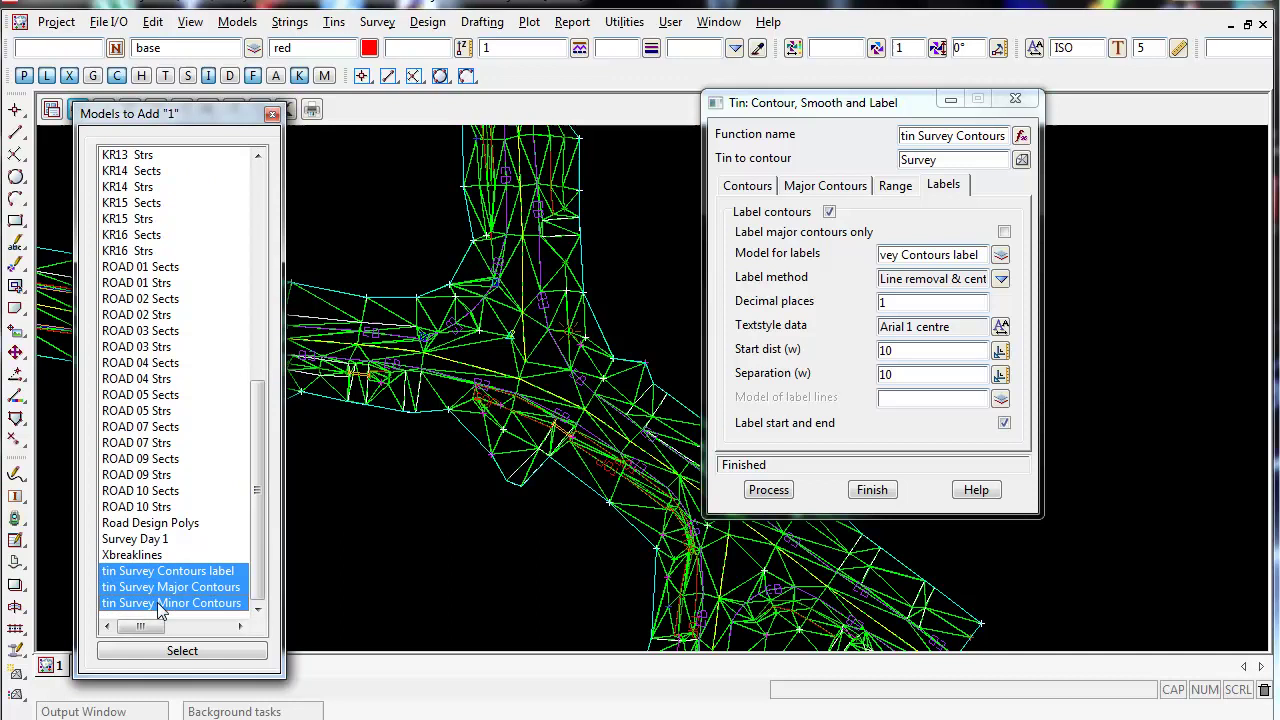
pyautogui.click(183, 651)
# Remove the tin Survey model from the plan view.
pyautogui.click(104, 108)
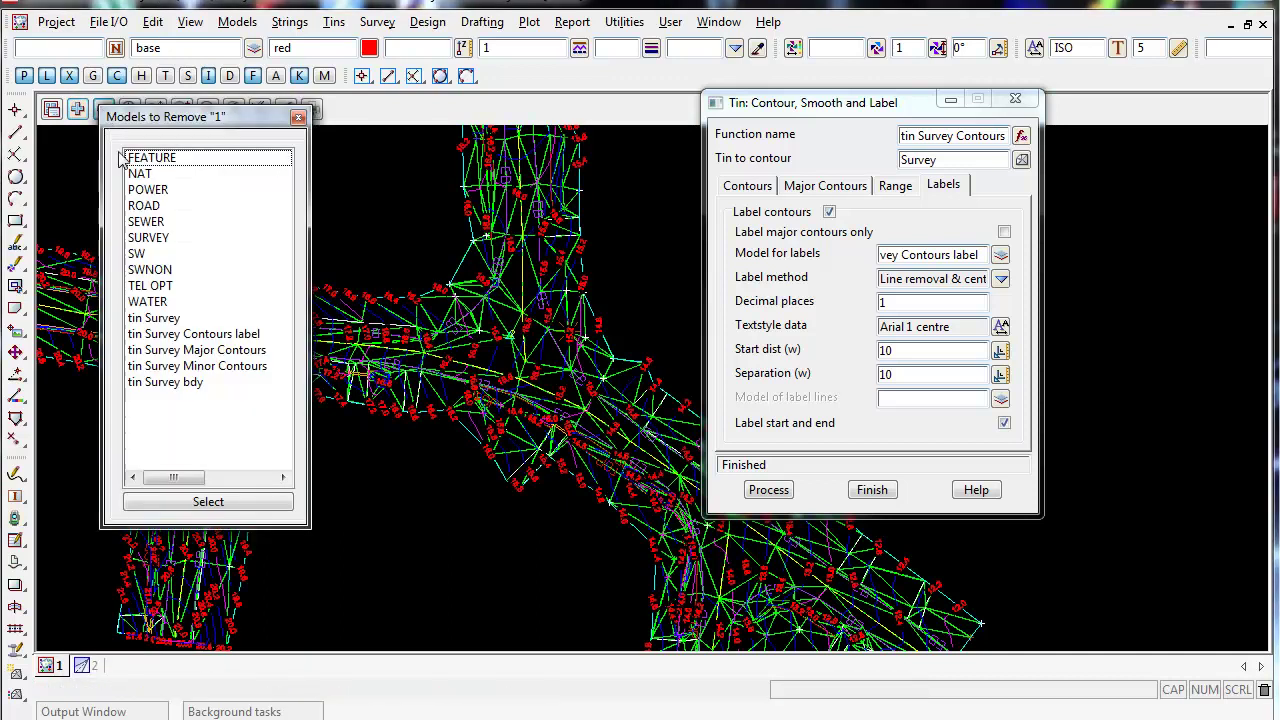
pyautogui.doubleClick(152, 318)
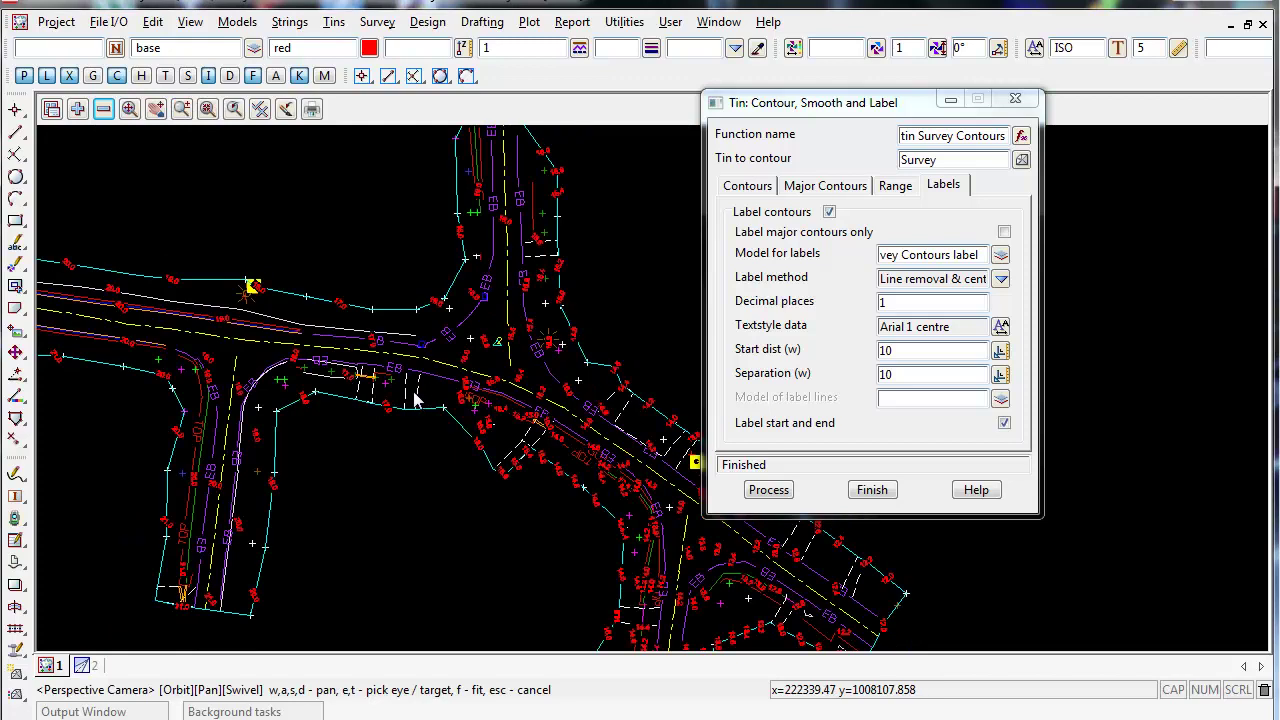
pyautogui.scroll(2, 205, 352)
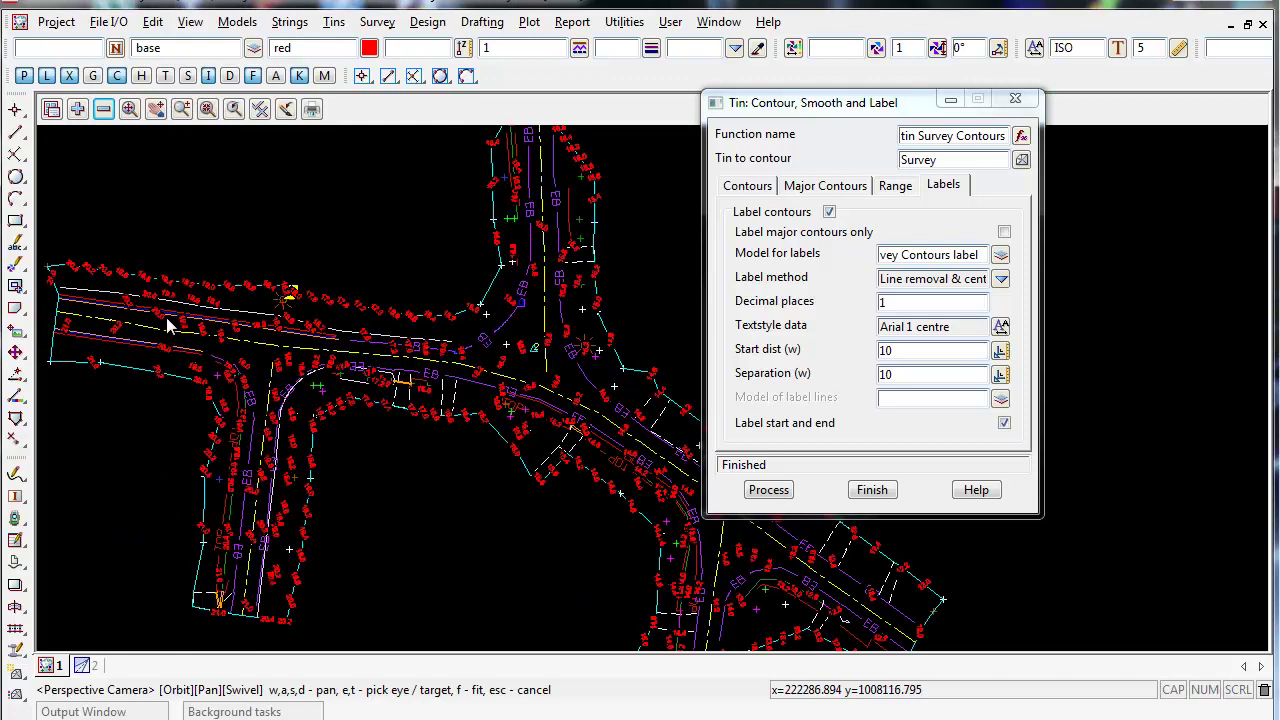
pyautogui.scroll(2, 185, 335)
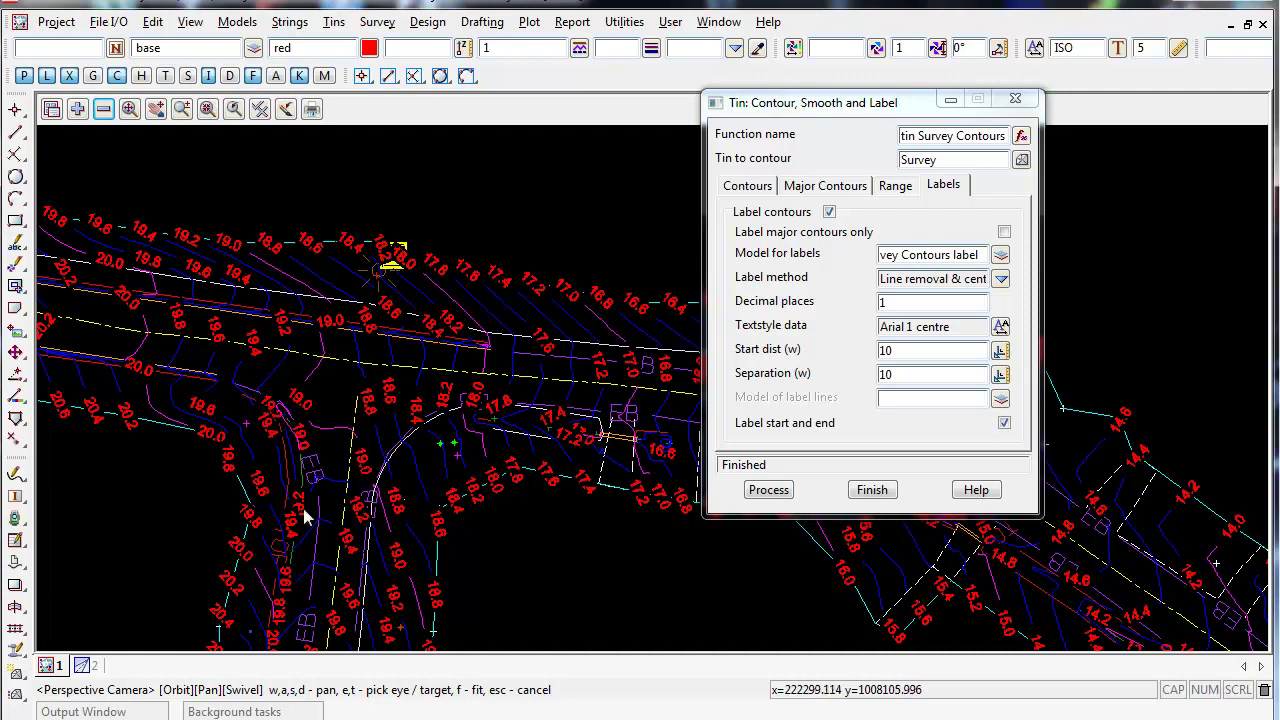
# Reprocess the contour labels with a label start distance of 20 and a separation of 20.
pyautogui.click(930, 350)
pyautogui.write('20')
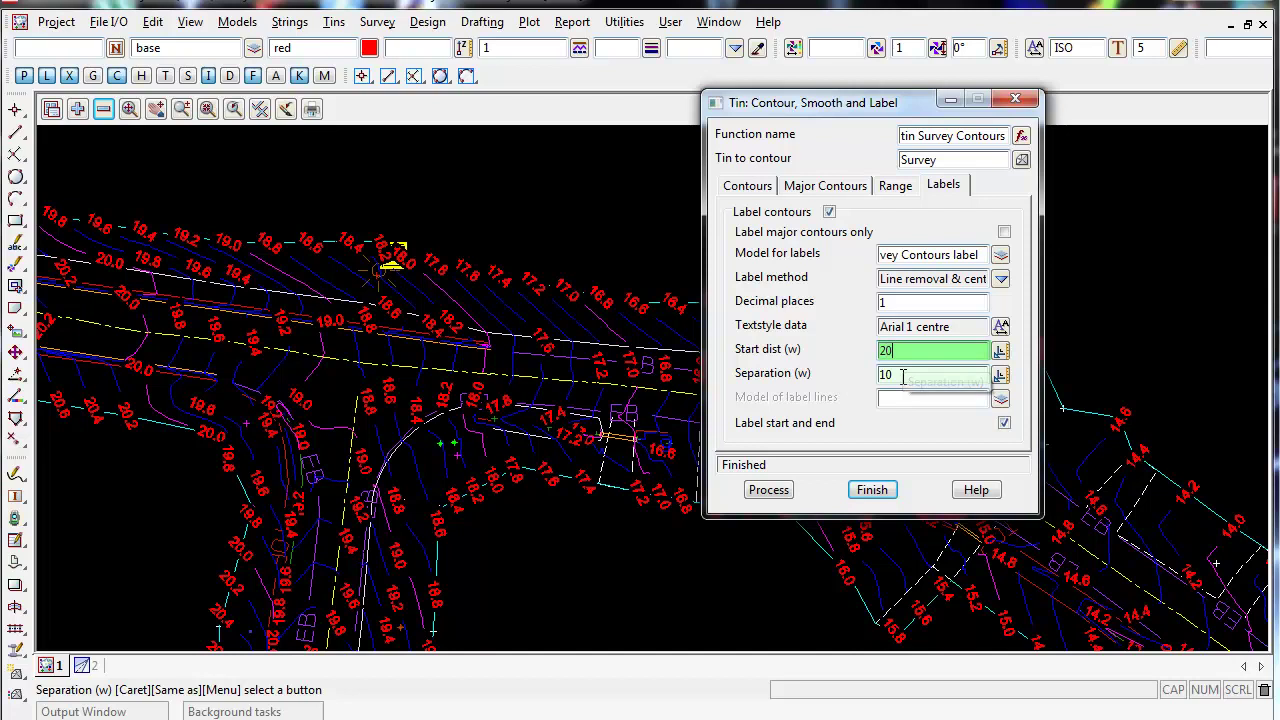
pyautogui.press('Tab')
pyautogui.write('20')
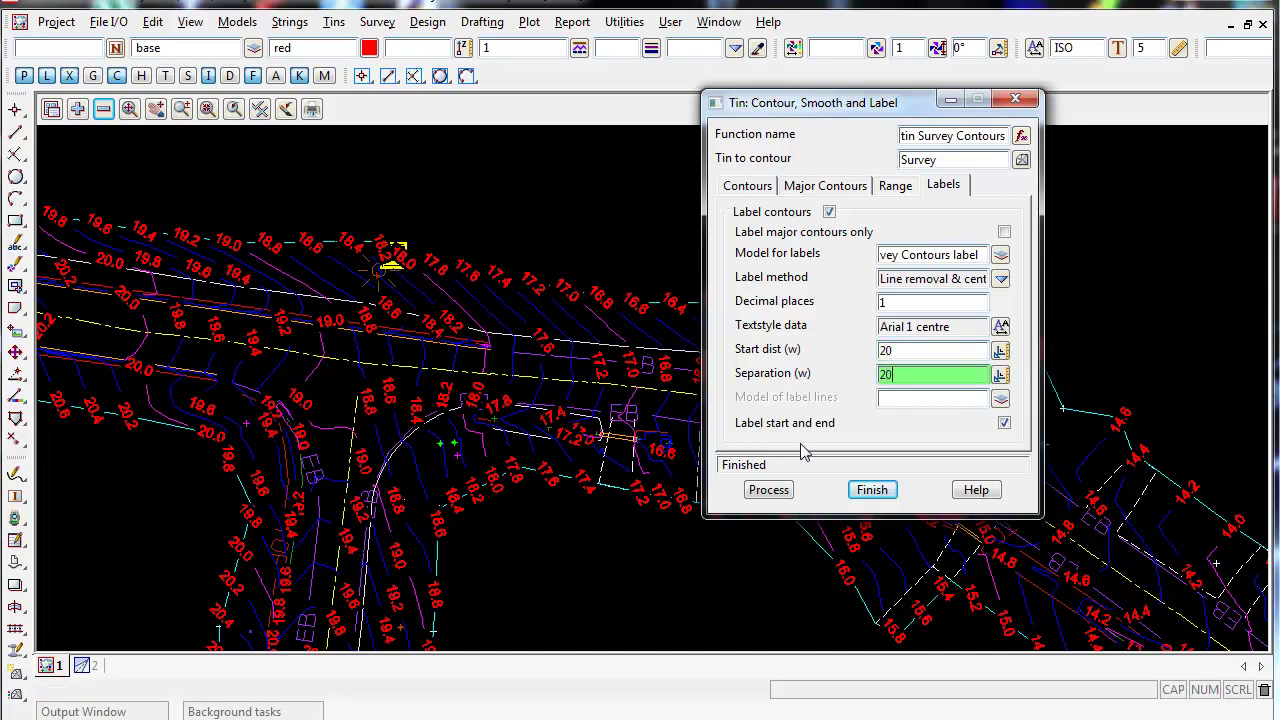
pyautogui.click(768, 489)
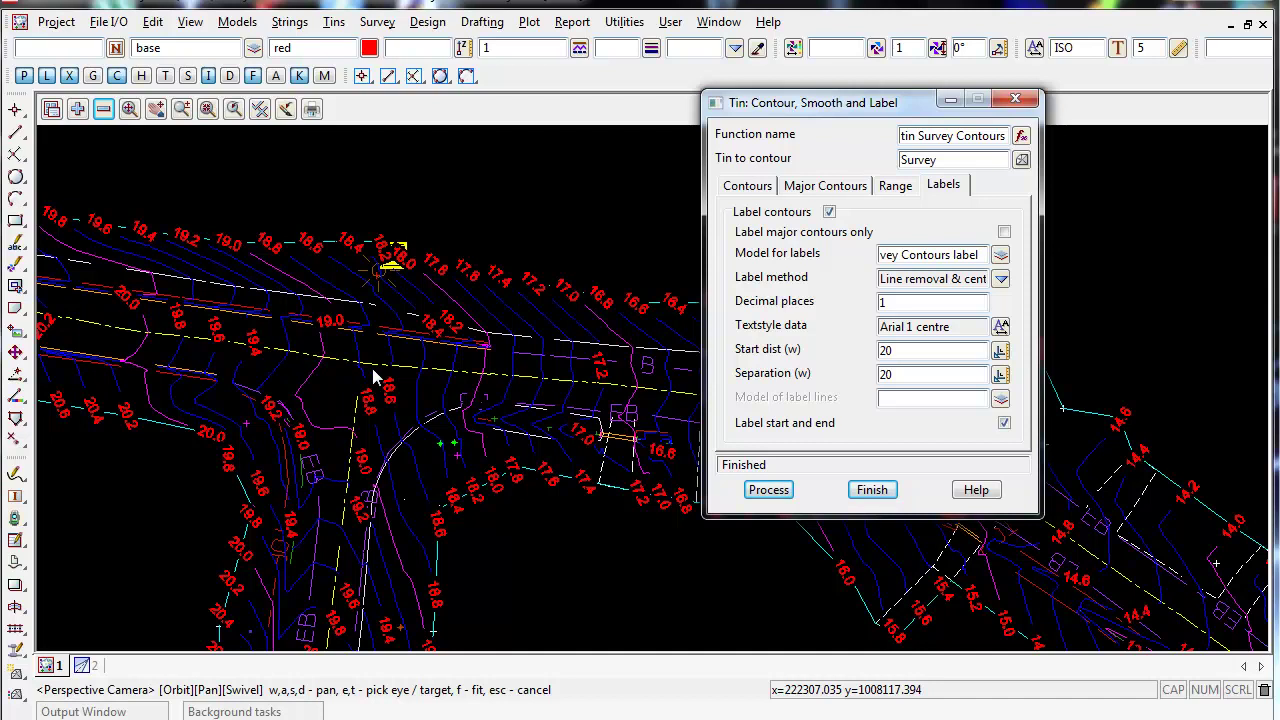
pyautogui.scroll(-5, 366, 380)
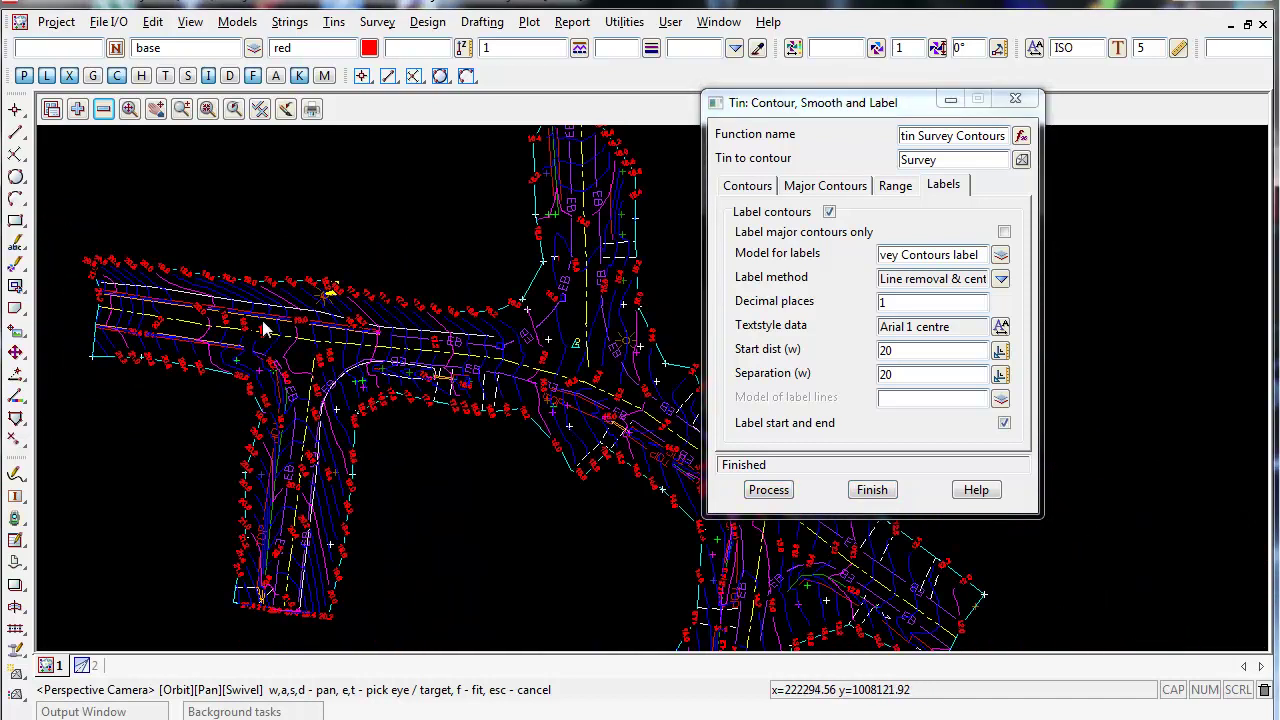
pyautogui.scroll(3, 340, 309)
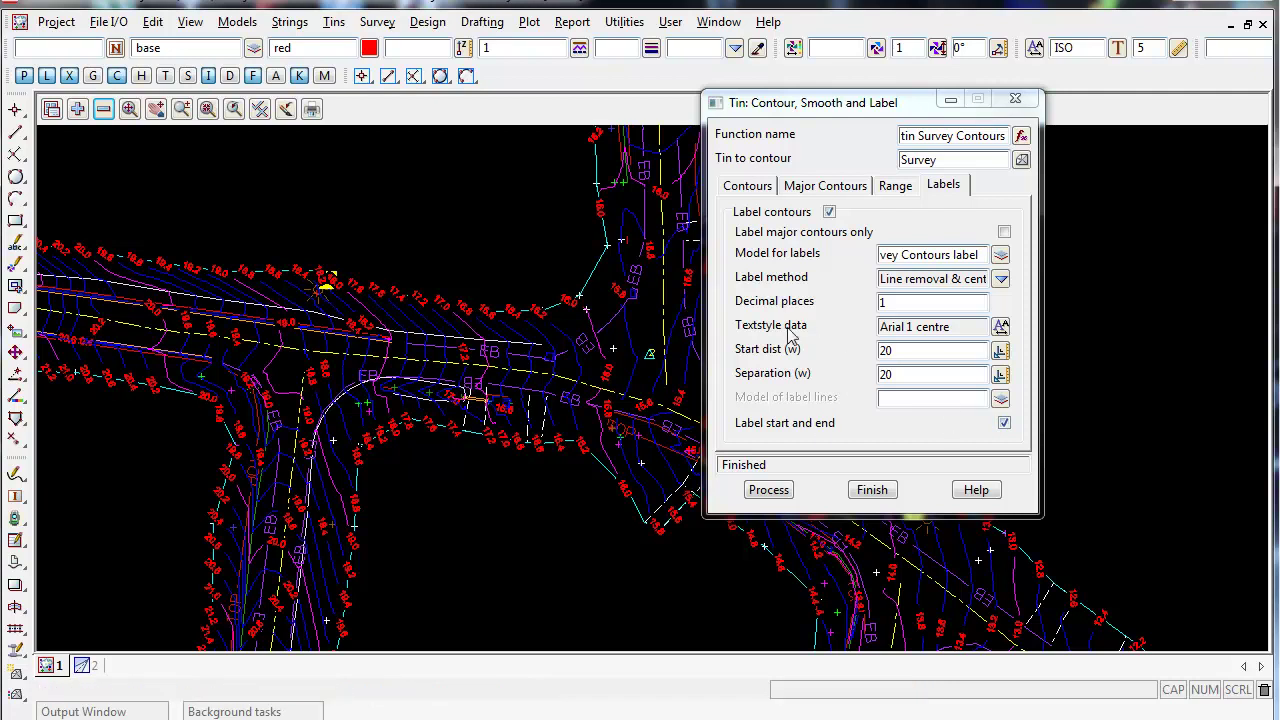
# Change the label text style colour from red to orange and reprocess the contour labels.
pyautogui.click(1000, 327)
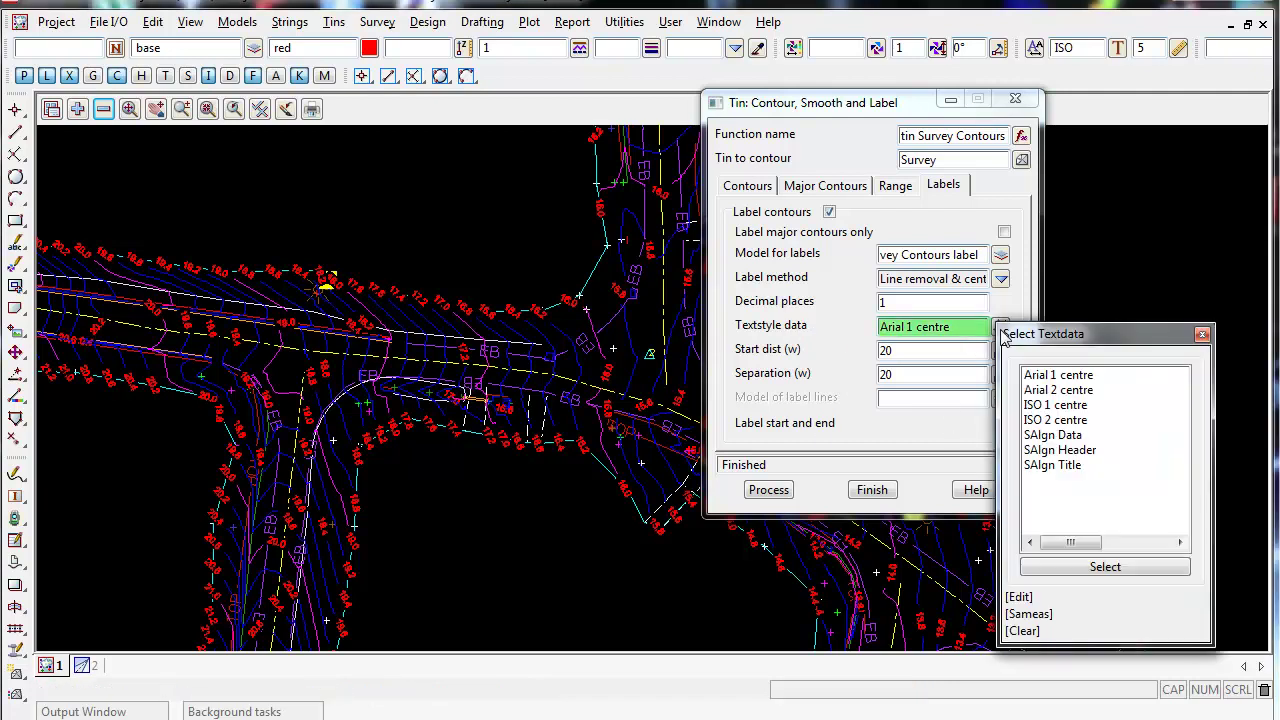
pyautogui.moveTo(1040, 337); pyautogui.dragTo(1117, 270)
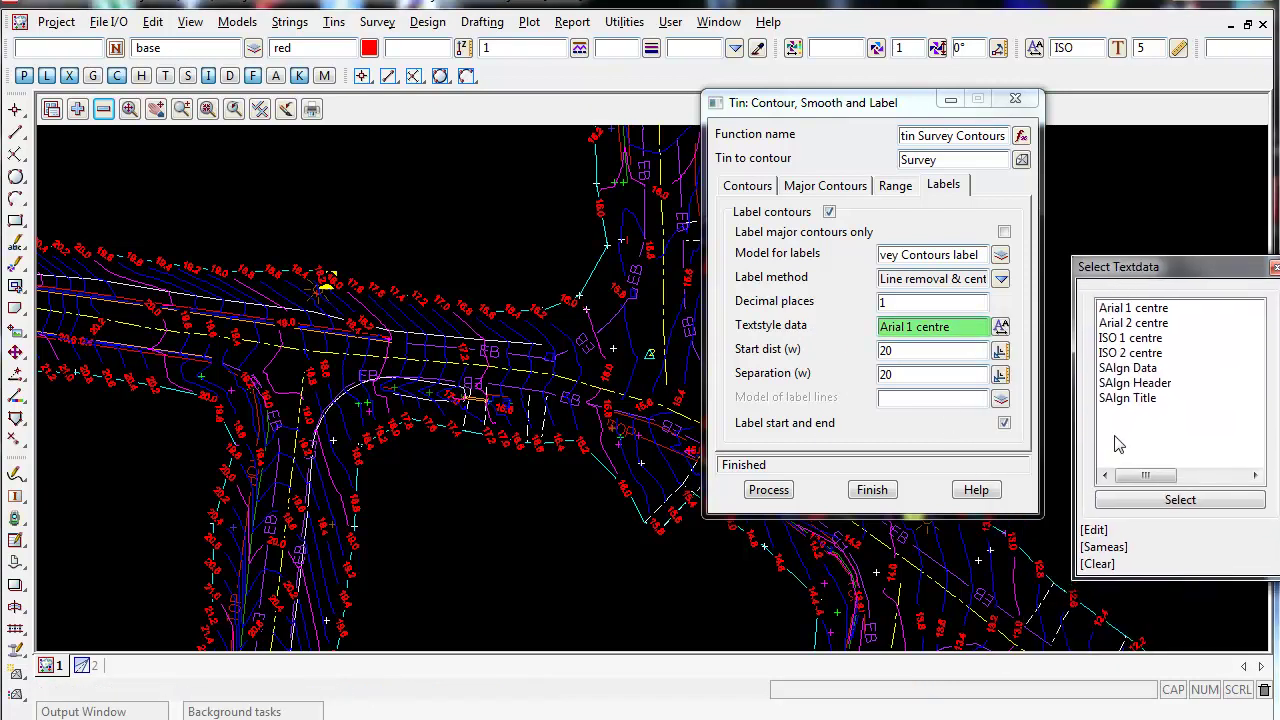
pyautogui.click(1090, 530)
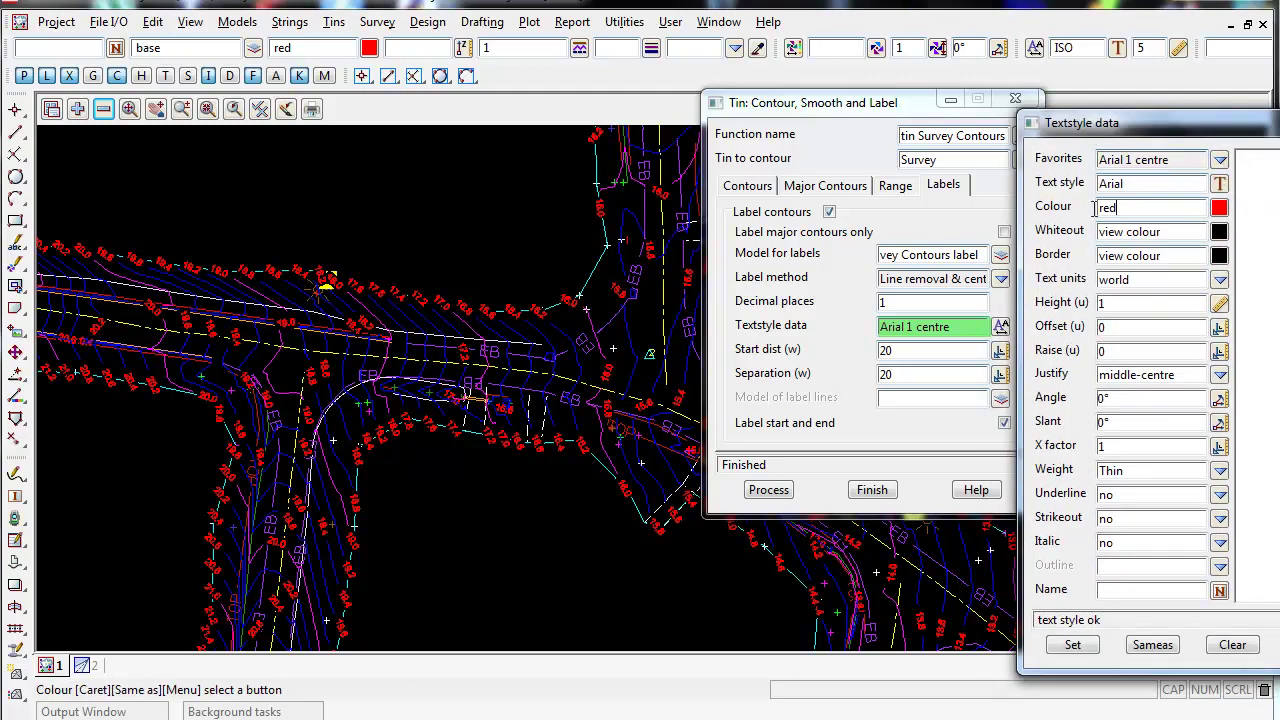
pyautogui.doubleClick(1195, 207)
pyautogui.click(1219, 207)
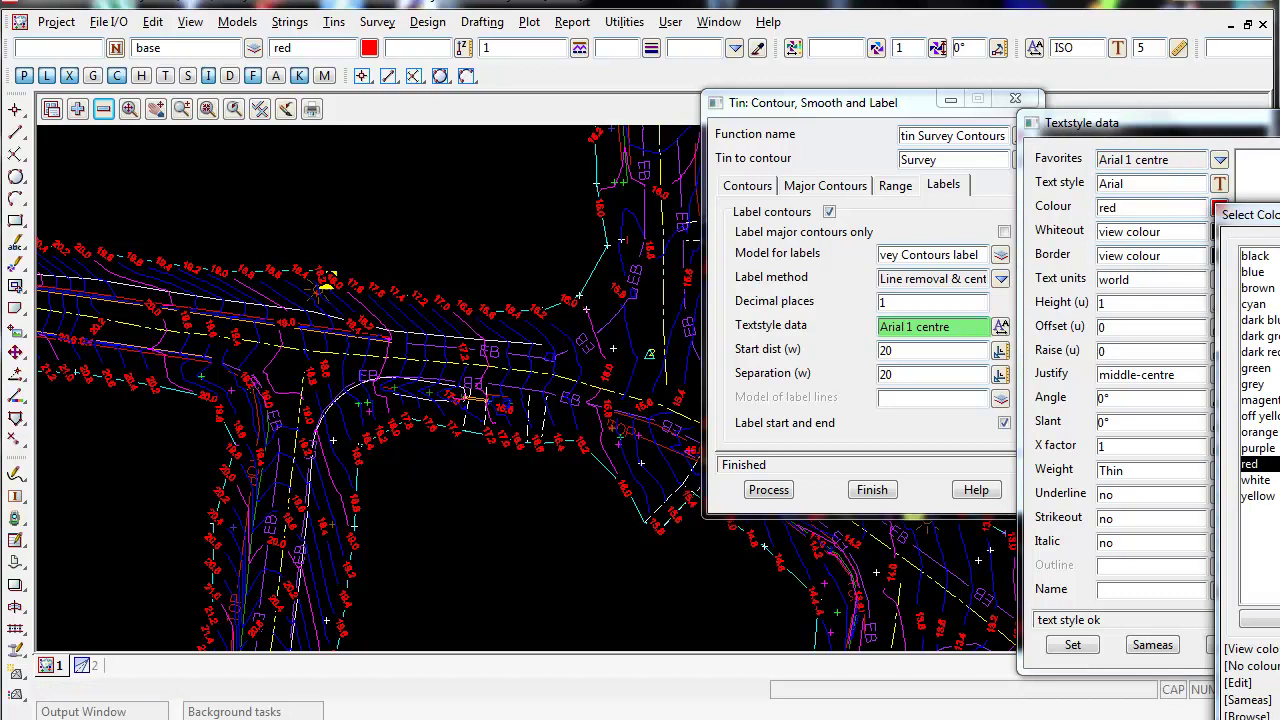
pyautogui.click(1258, 432)
pyautogui.click(1072, 645)
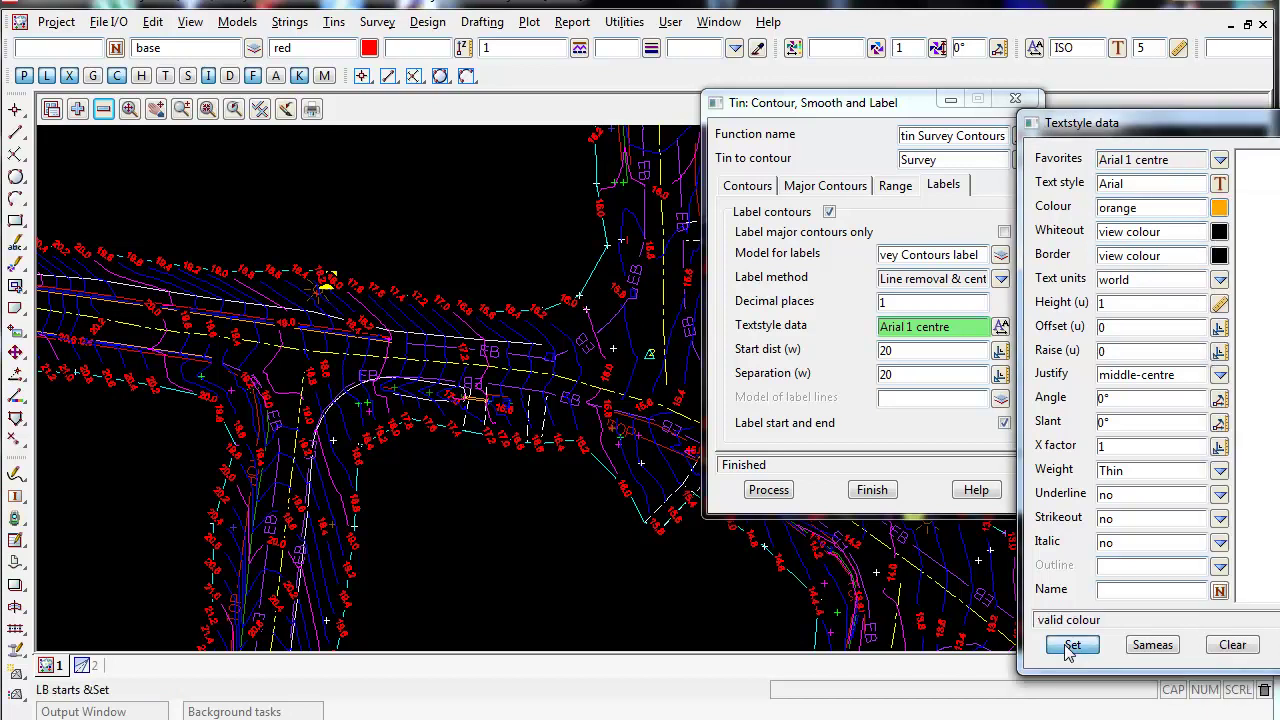
pyautogui.click(769, 489)
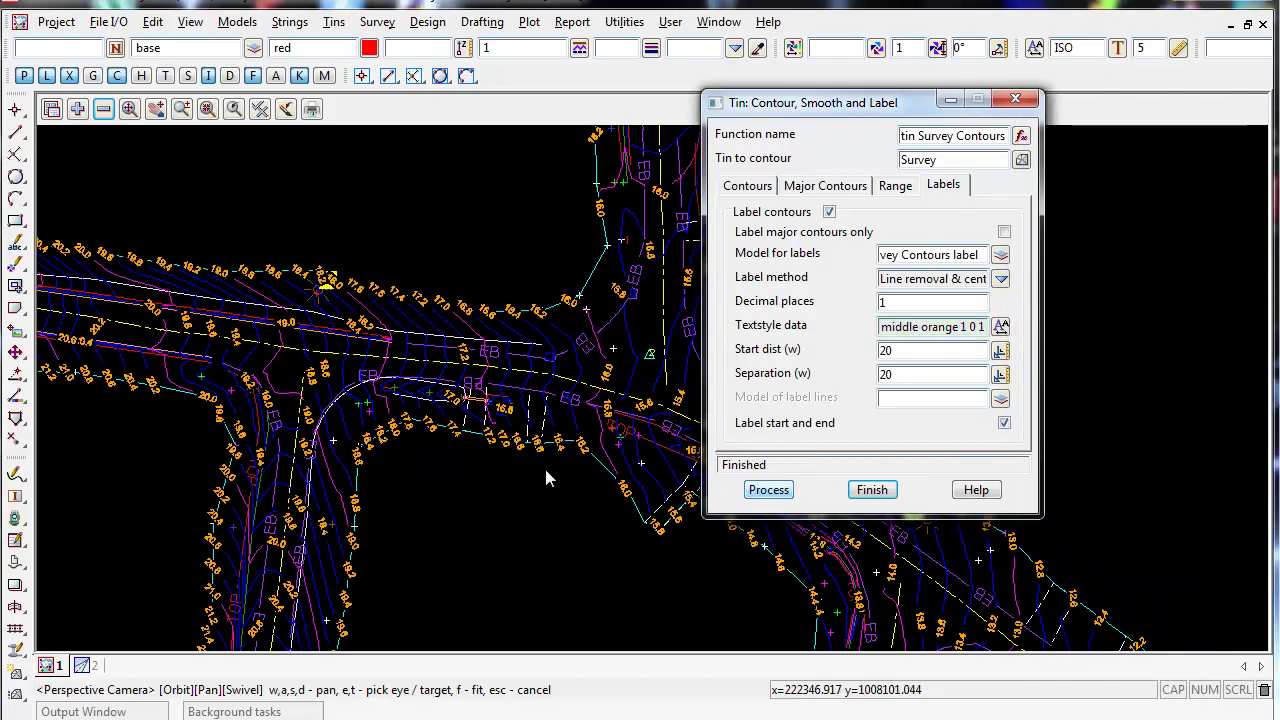
pyautogui.scroll(1, 365, 415)
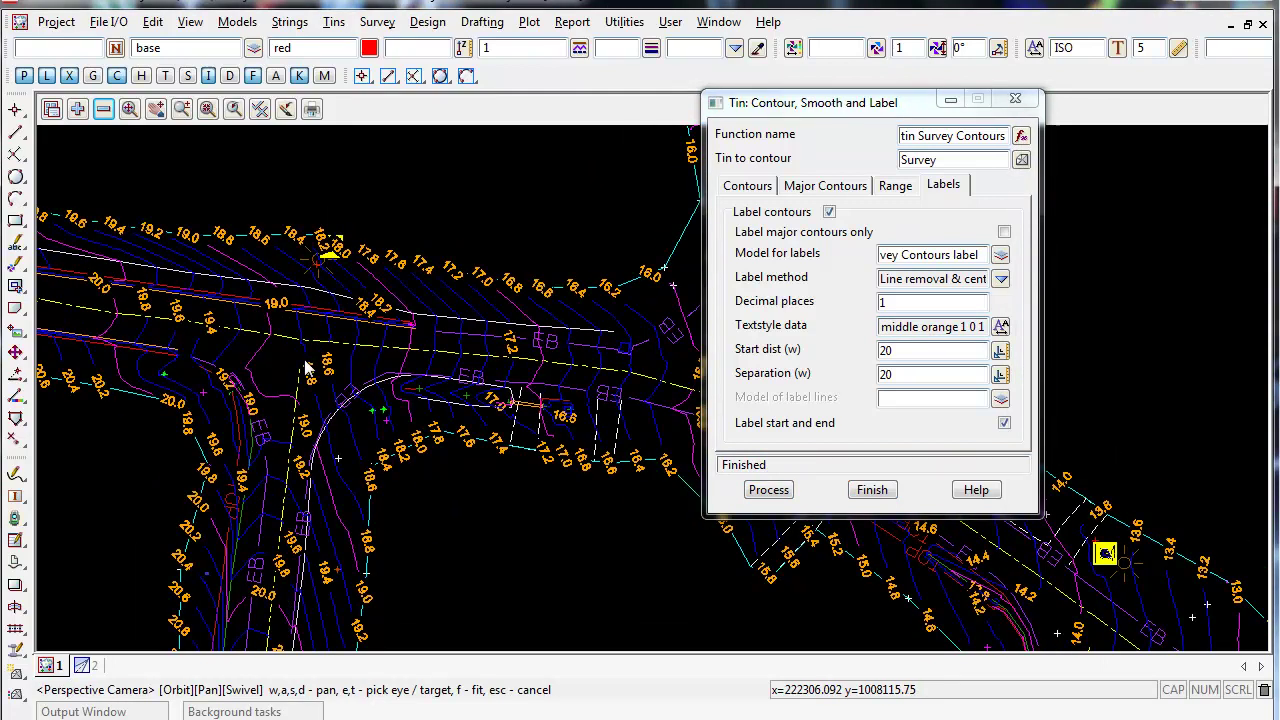
pyautogui.scroll(-1, 281, 372)
pyautogui.scroll(-1, 280, 366)
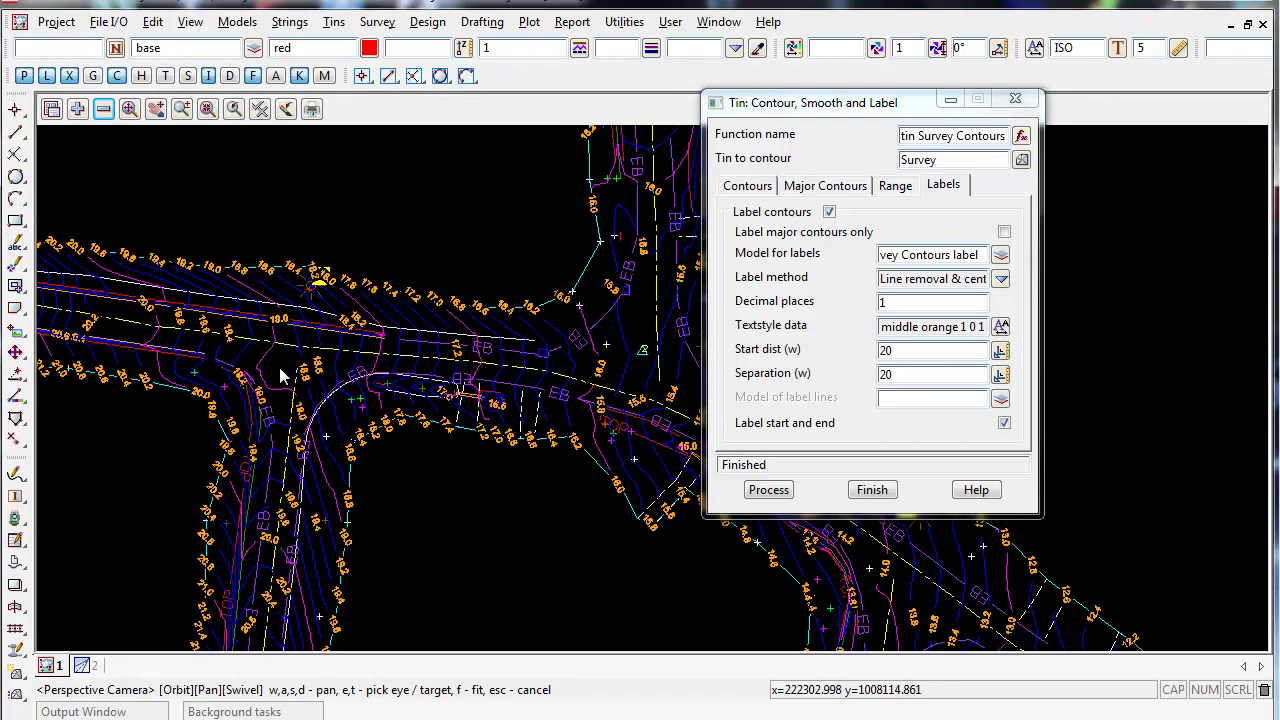